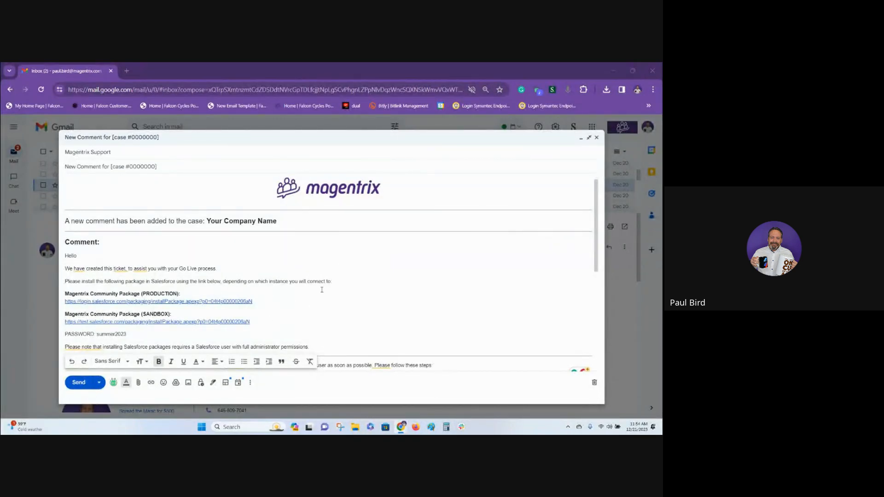
# Open the production Magentrix Community package link from the support email and log in to Salesforce with the saved credentials.
pyautogui.scroll(-2, 322, 289)
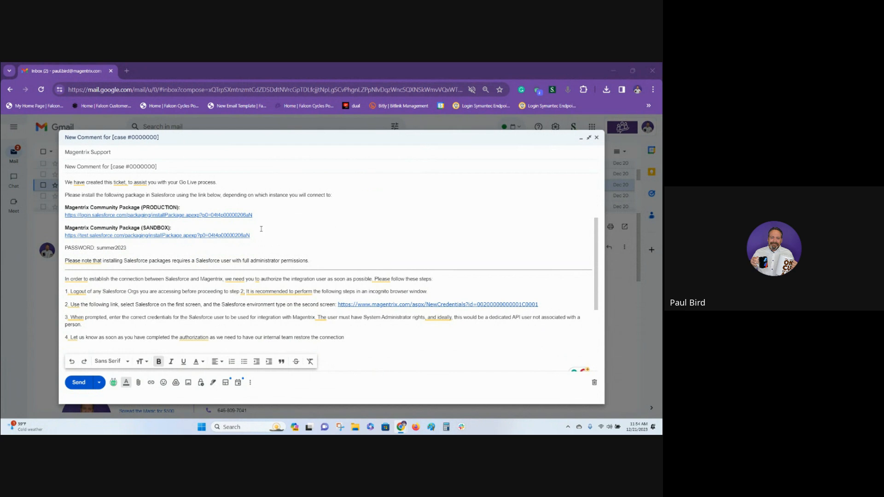
pyautogui.click(172, 215)
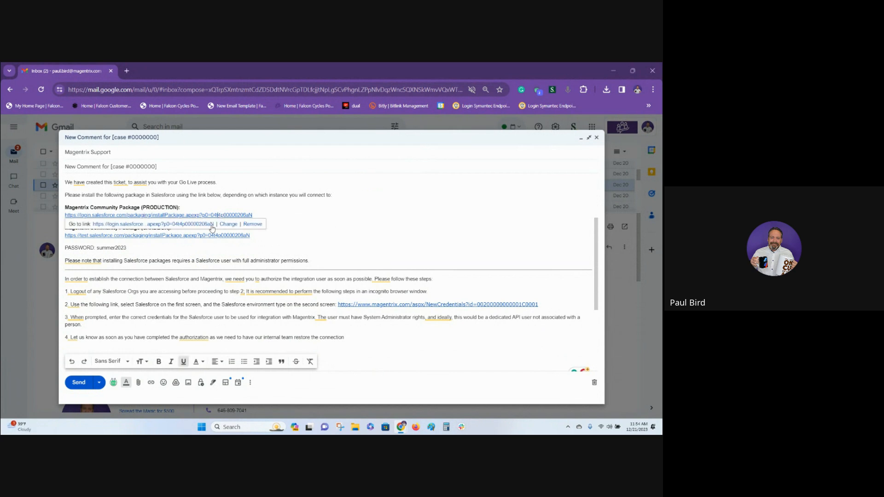
pyautogui.click(173, 224)
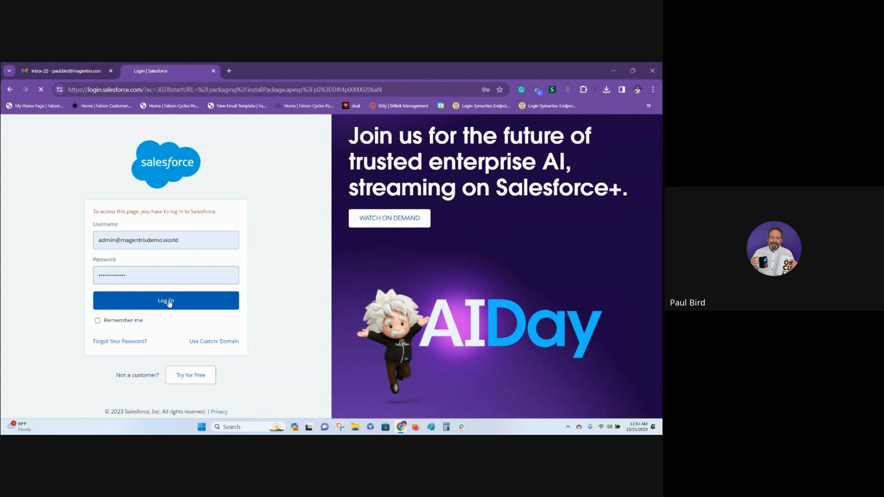
pyautogui.click(207, 303)
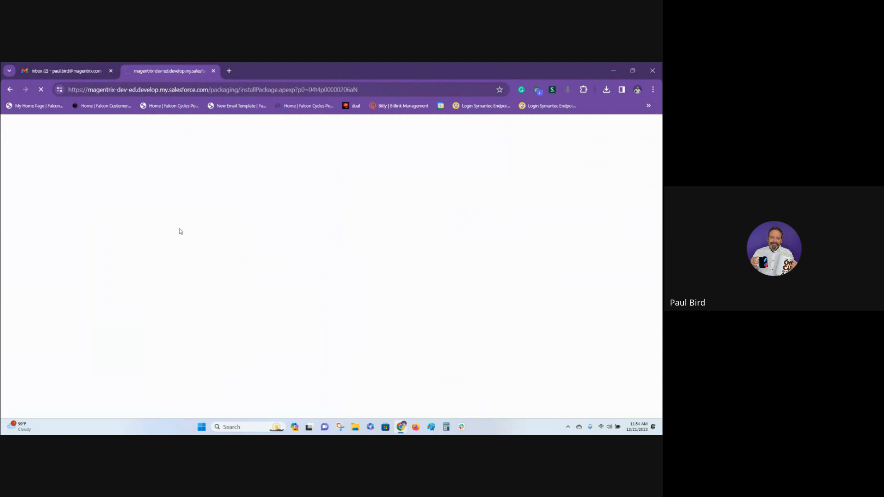
# Copy the package password from the support email and paste it into the installation key field on the Install Package page.
pyautogui.click(64, 71)
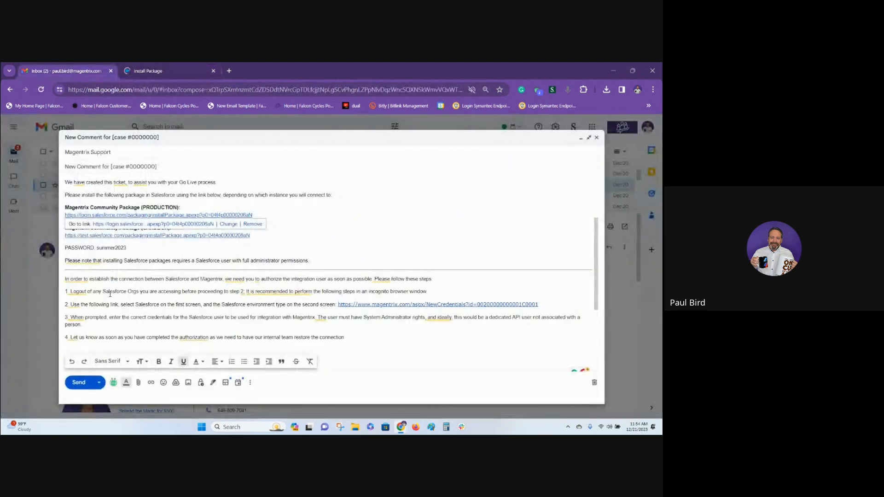
pyautogui.doubleClick(117, 246)
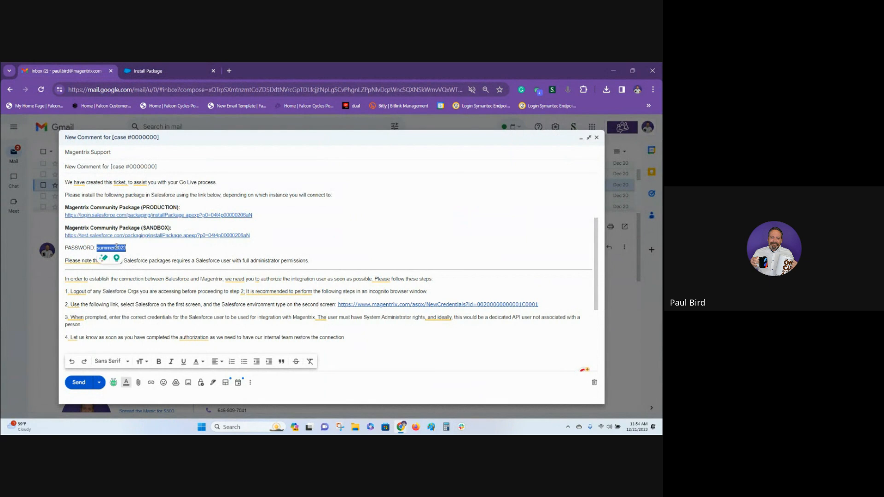
pyautogui.click(152, 71)
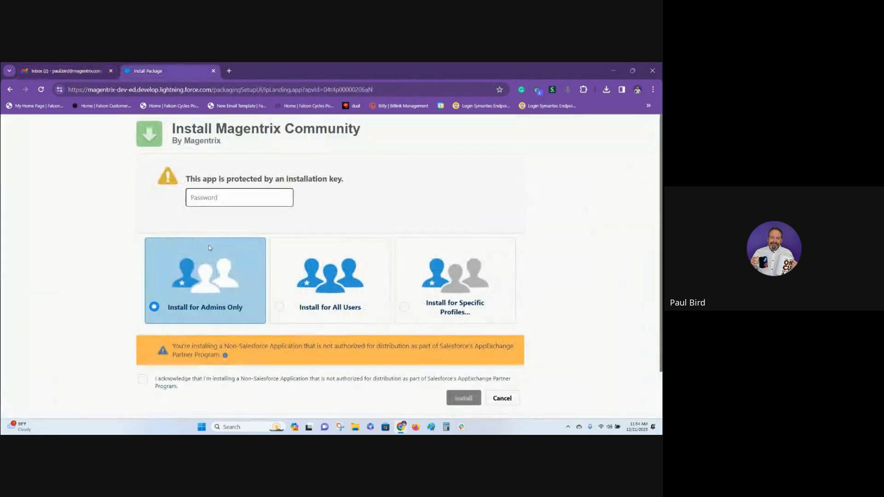
pyautogui.click(220, 193)
pyautogui.hotkey('ctrl', 'v')
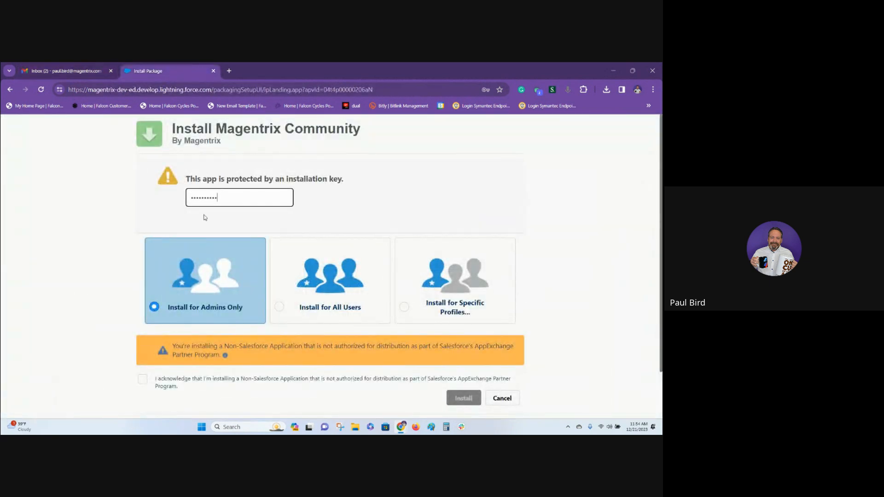
# Install the Magentrix Community package for all users, acknowledging the non-Salesforce application notice and dismissing the offer to save the password.
pyautogui.click(281, 308)
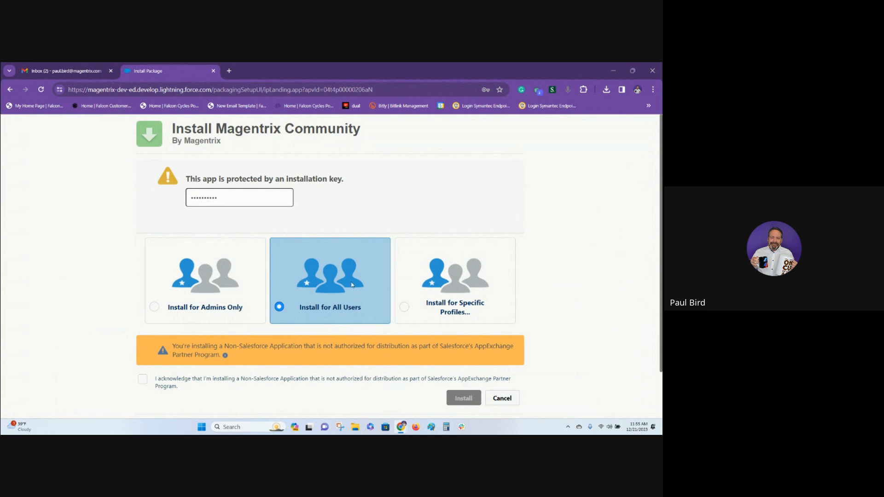
pyautogui.click(143, 380)
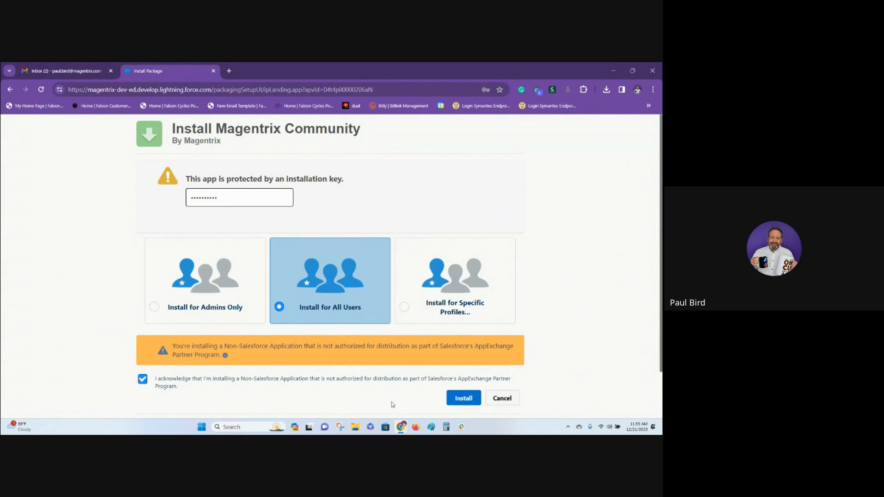
pyautogui.click(464, 399)
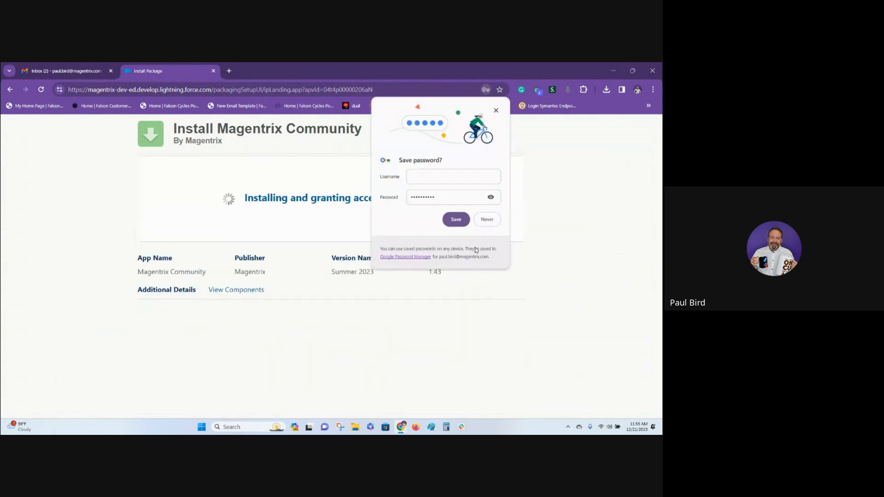
pyautogui.click(496, 111)
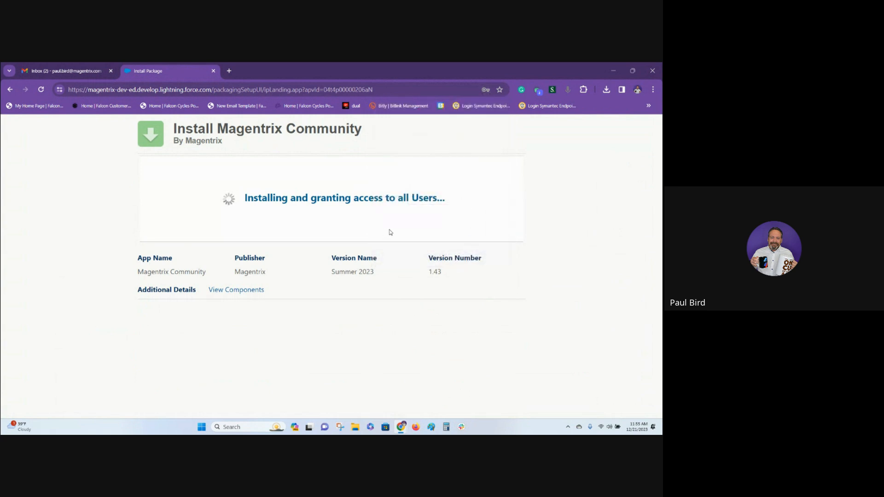
# Open the NewCredentials link from the support email and choose Salesforce as the CRM application to connect.
pyautogui.click(76, 72)
pyautogui.scroll(-3, 233, 239)
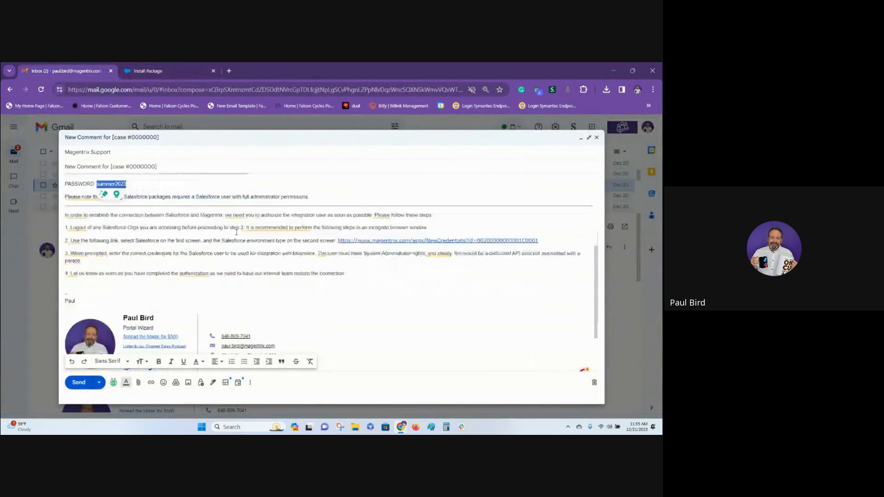
pyautogui.click(401, 246)
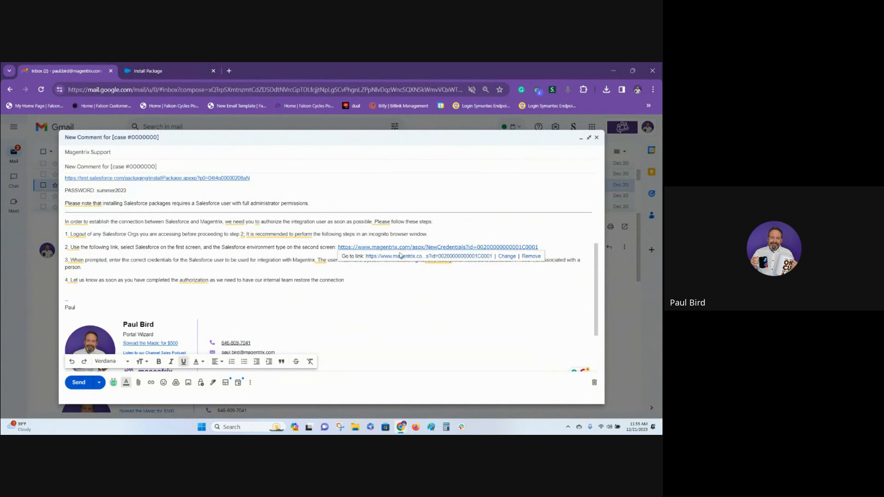
pyautogui.click(407, 257)
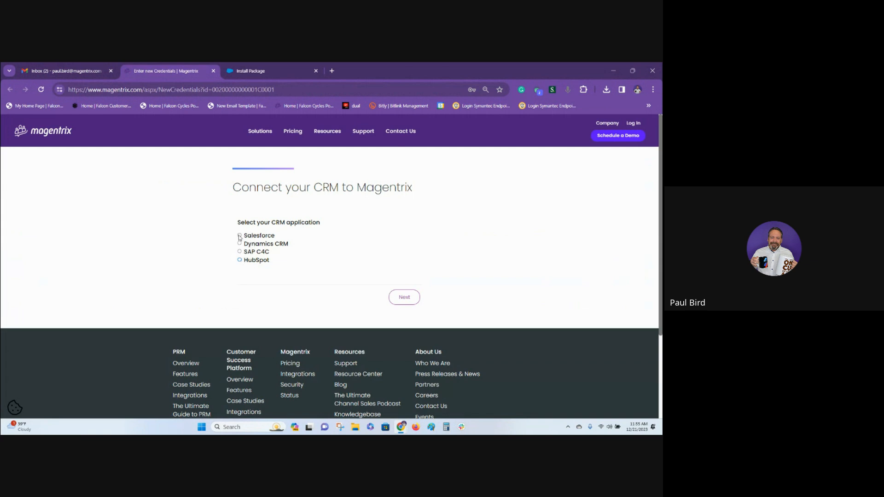
pyautogui.click(240, 235)
pyautogui.click(404, 297)
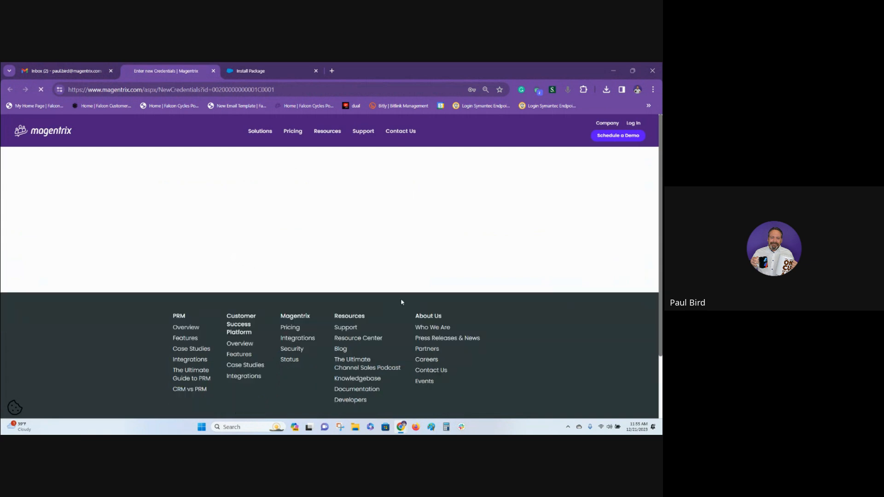
# Grant Magentrix access to the Production Salesforce environment and allow the requested permissions for the admin account.
pyautogui.click(279, 290)
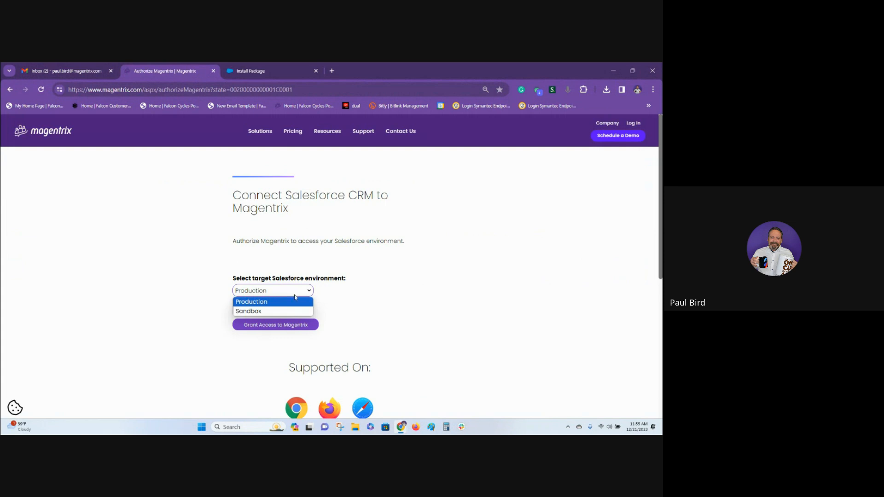
pyautogui.click(294, 302)
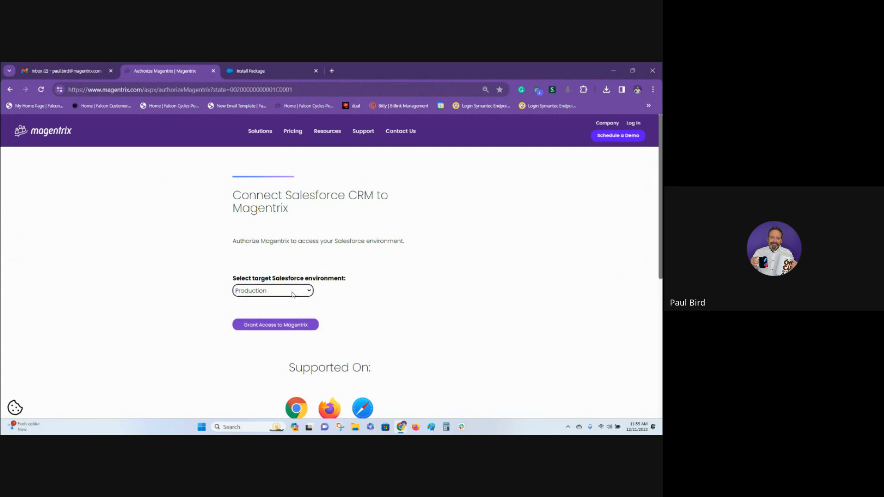
pyautogui.click(284, 294)
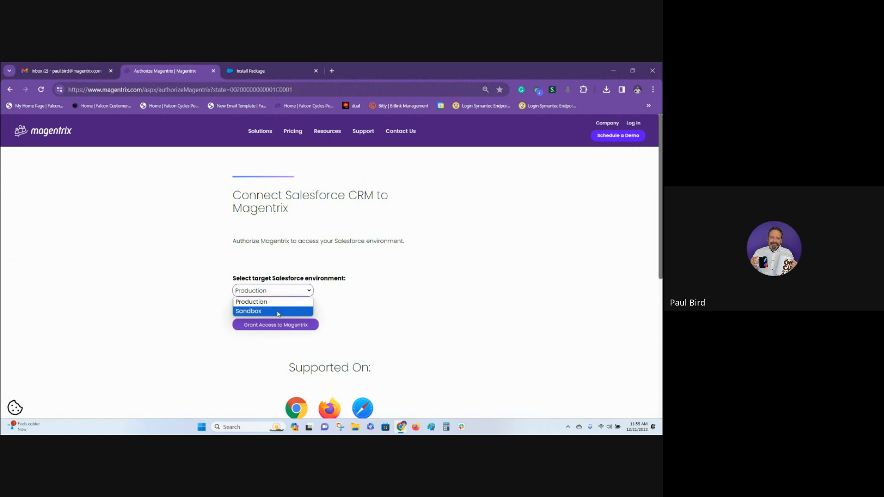
pyautogui.click(276, 306)
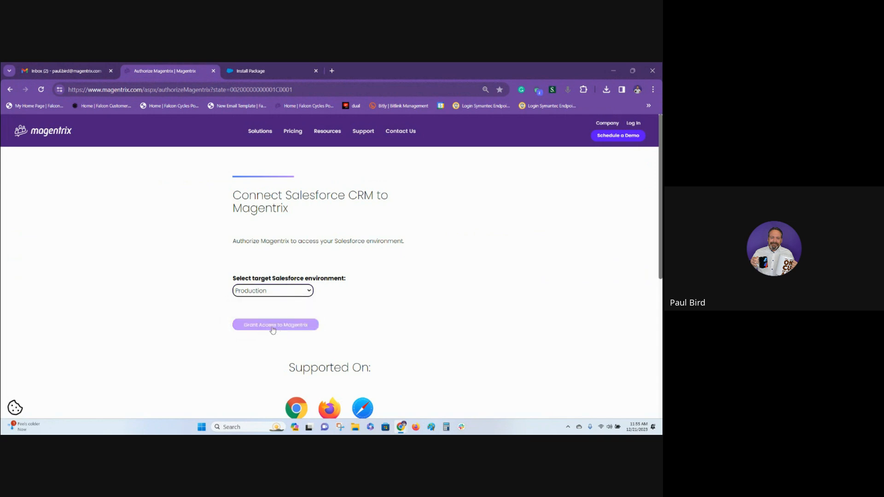
pyautogui.click(273, 328)
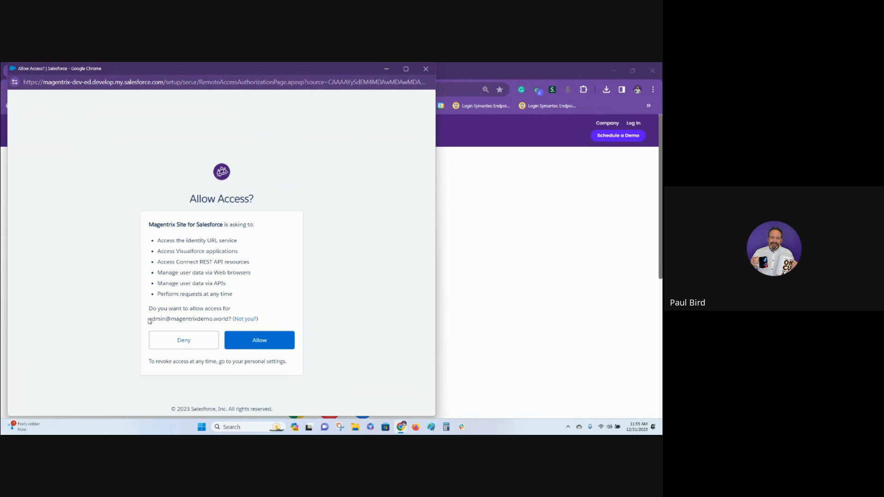
pyautogui.moveTo(149, 321); pyautogui.dragTo(229, 319)
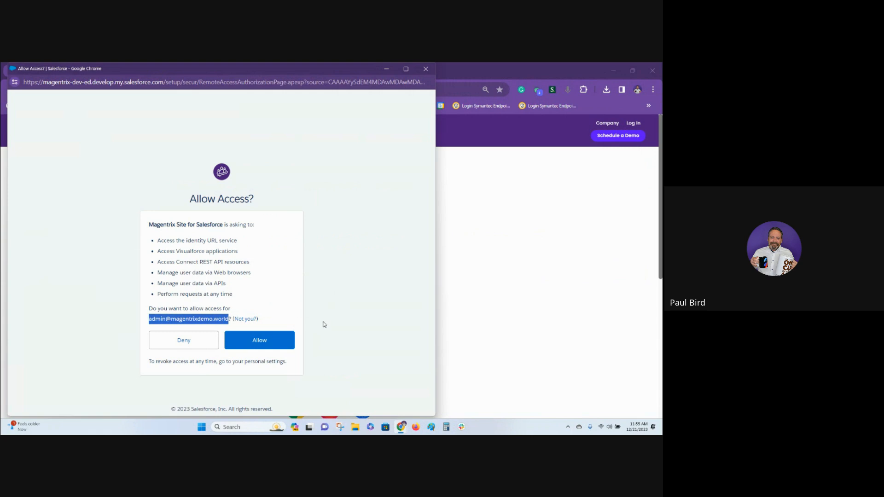
pyautogui.click(258, 343)
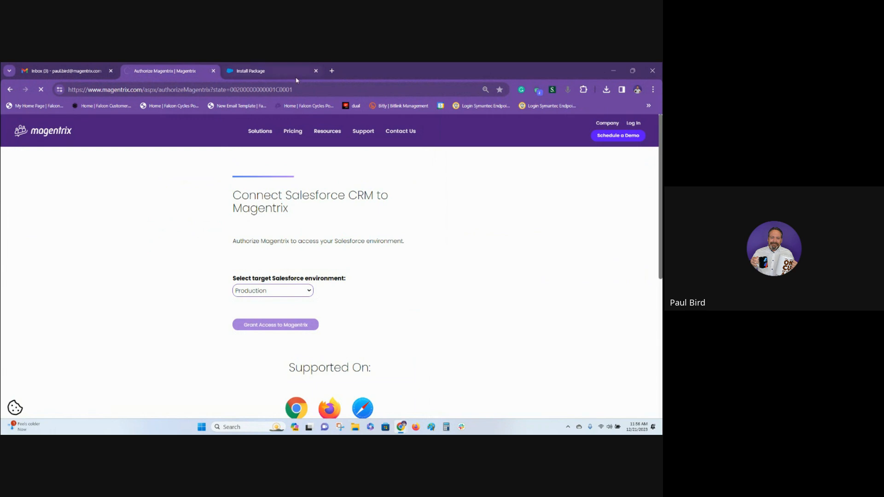
# Close the Magentrix authorization page and log in to Salesforce in a new browser tab with the saved credentials.
pyautogui.click(214, 71)
pyautogui.click(168, 70)
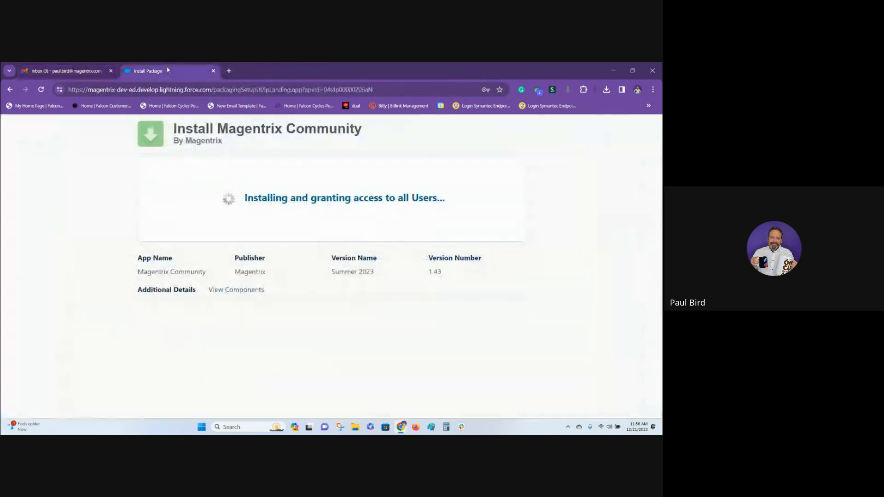
pyautogui.click(228, 70)
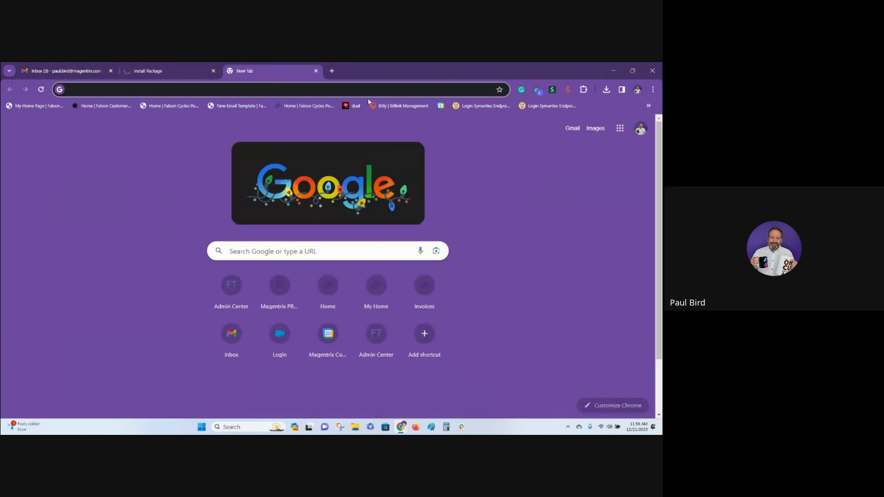
pyautogui.write('lo')
pyautogui.press('Return')
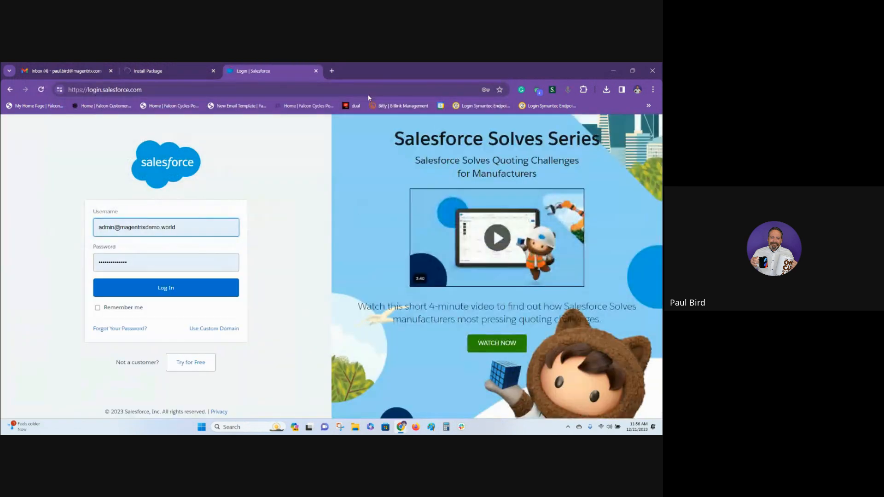
pyautogui.click(169, 289)
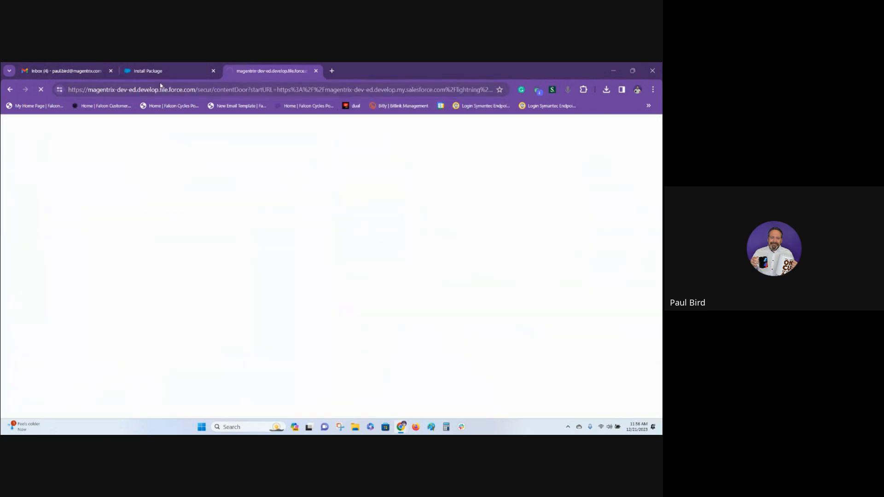
# Finish the Magentrix Community package installation page and return to the newly logged-in Salesforce session.
pyautogui.click(171, 71)
pyautogui.click(503, 224)
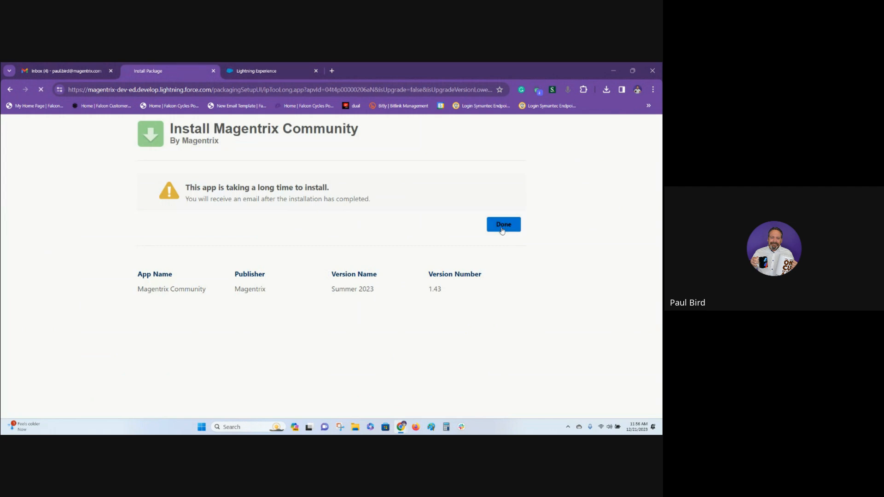
pyautogui.click(280, 70)
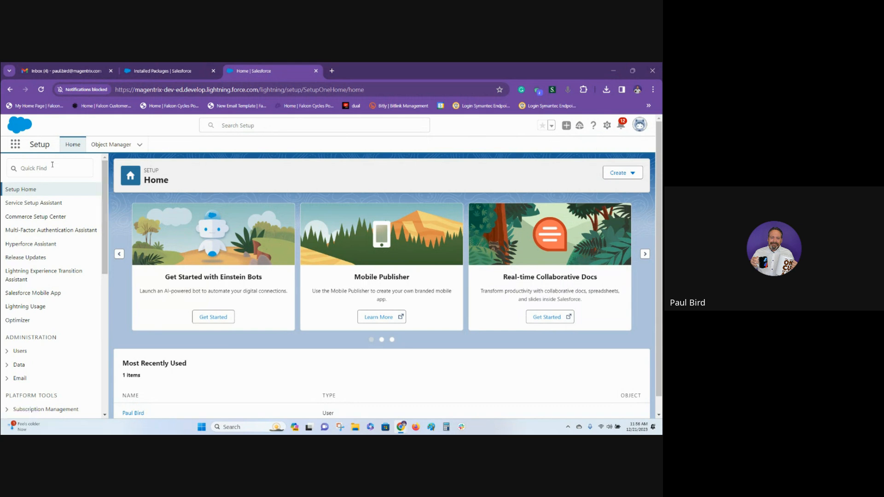
# Search the Object Manager for Lead and open the Lead object.
pyautogui.click(109, 145)
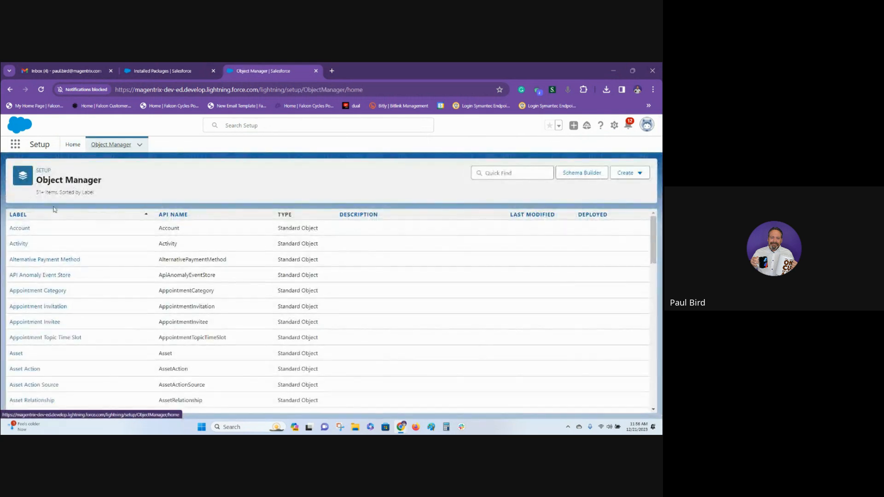
pyautogui.click(499, 173)
pyautogui.write('Lead')
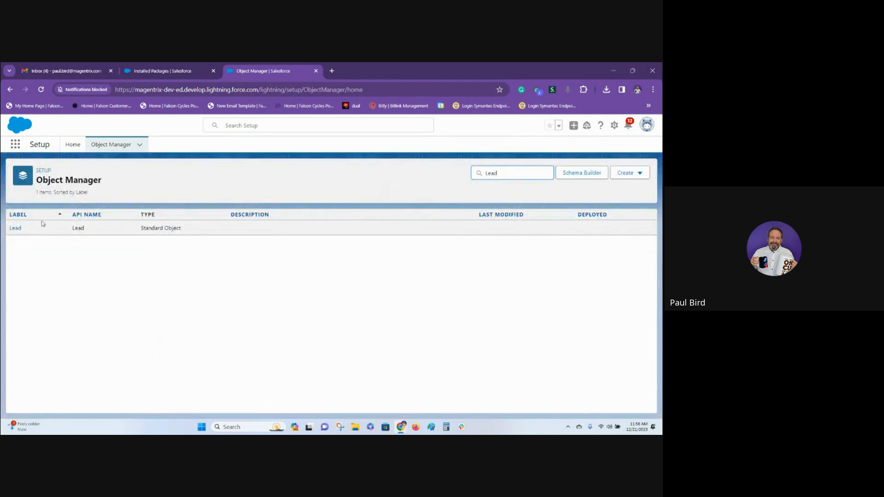
pyautogui.click(14, 228)
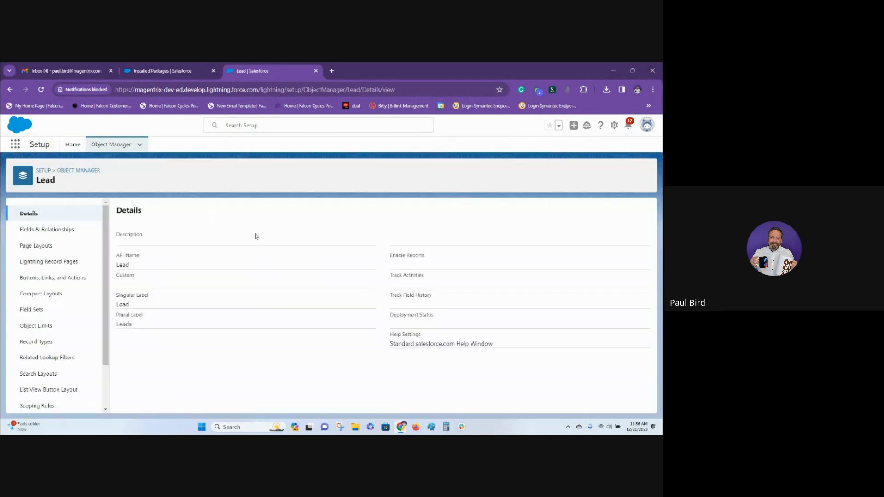
# Examine the Lead object's Fields & Relationships list for the Magentrix package fields.
pyautogui.click(60, 230)
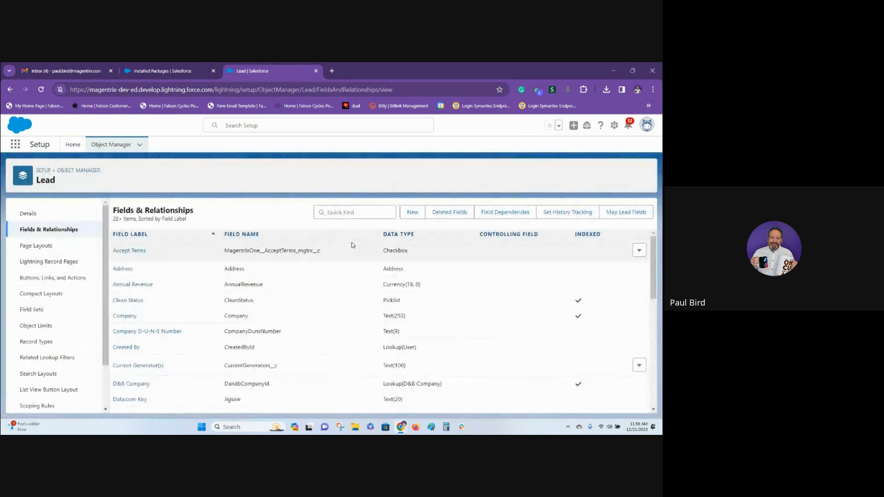
pyautogui.scroll(-5, 365, 284)
pyautogui.scroll(-3, 365, 284)
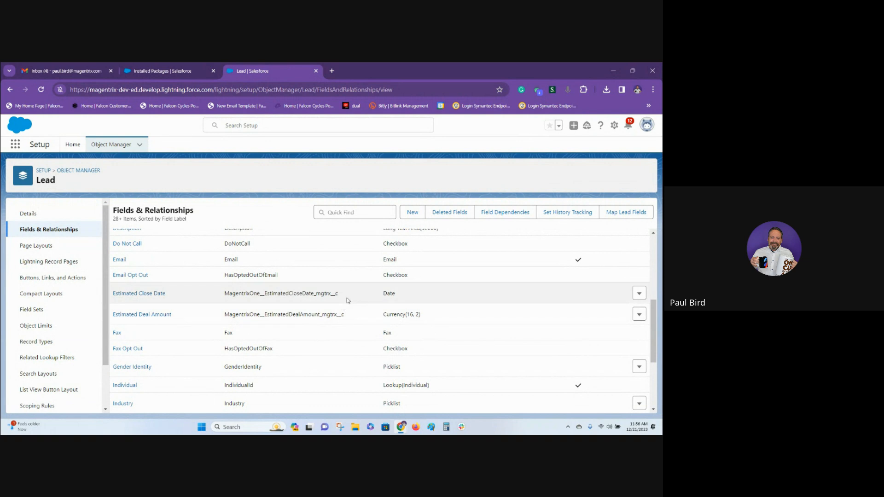
pyautogui.scroll(-3, 317, 304)
pyautogui.scroll(3, 329, 288)
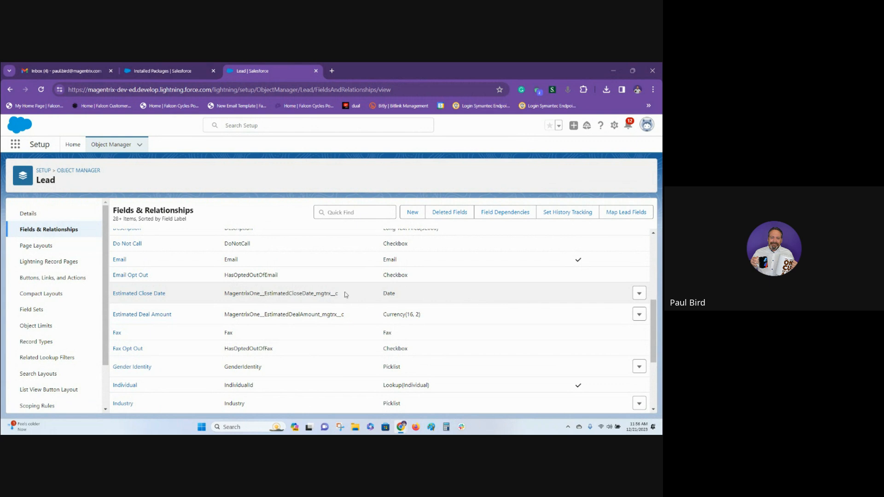
# Open the Lead Layout page layout and add a two-column section named Channel Management between Address Information and Additional Information.
pyautogui.click(45, 252)
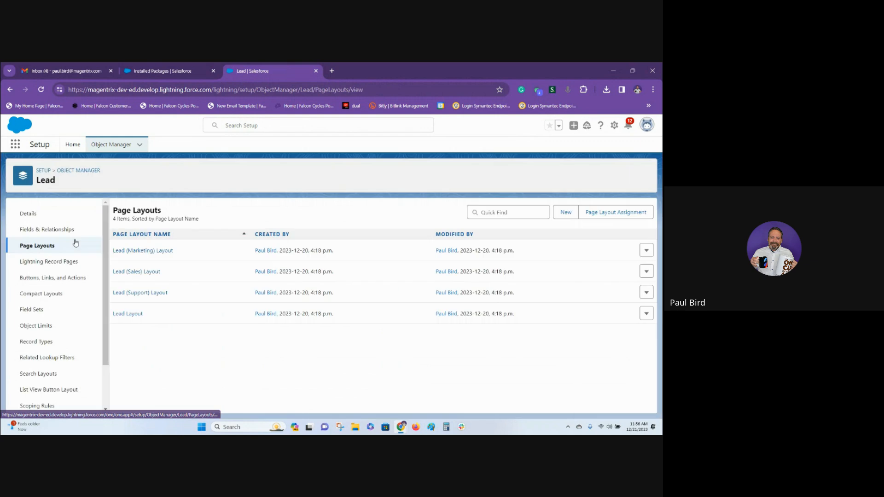
pyautogui.click(130, 315)
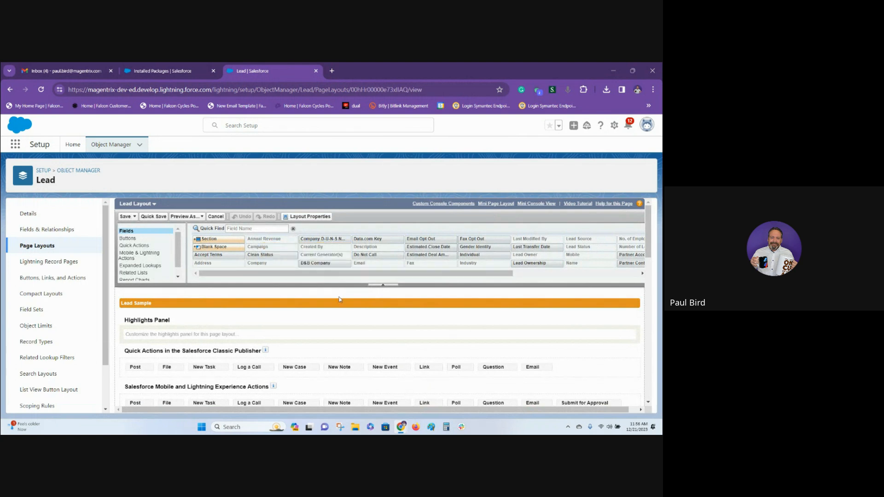
pyautogui.scroll(-5, 335, 306)
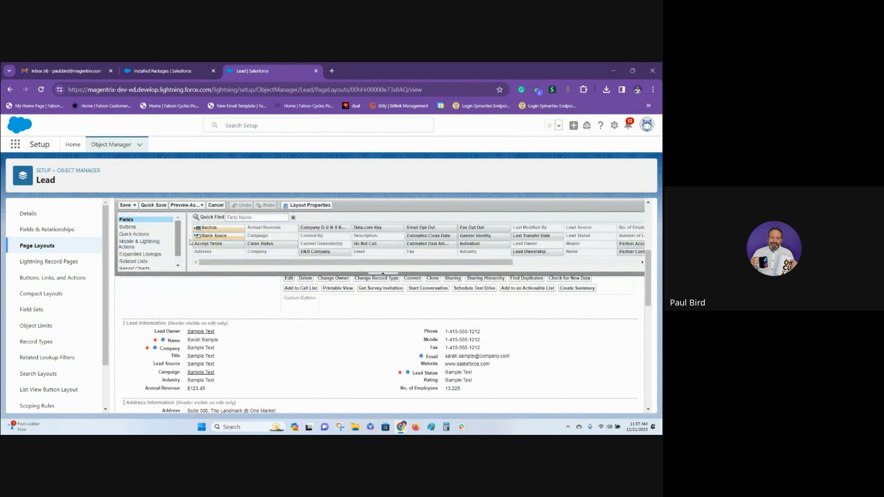
pyautogui.scroll(-1, 248, 311)
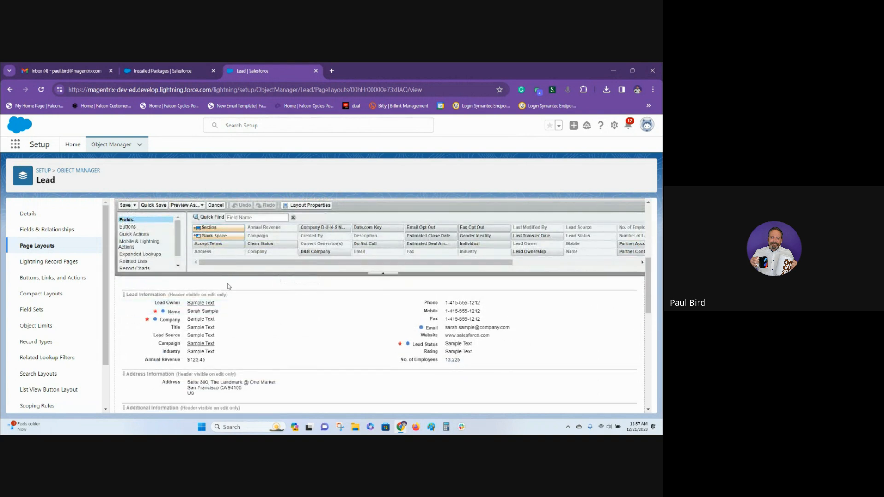
pyautogui.scroll(-3, 255, 313)
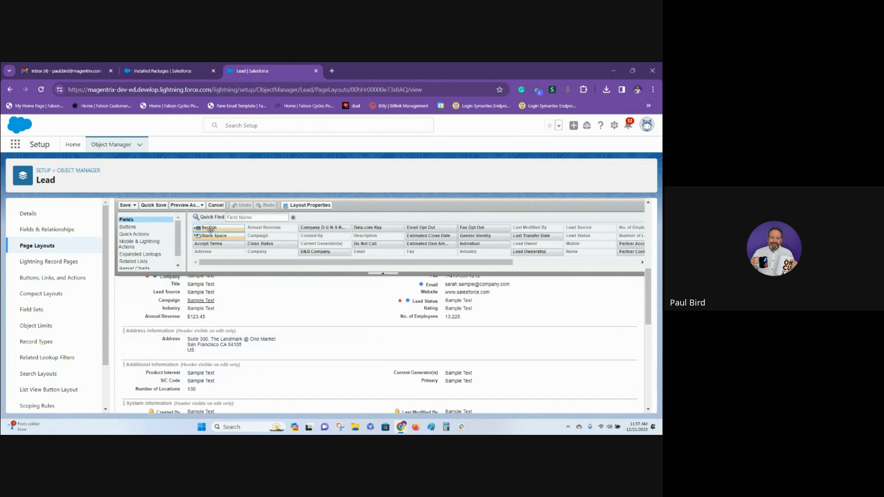
pyautogui.moveTo(210, 230); pyautogui.dragTo(175, 361)
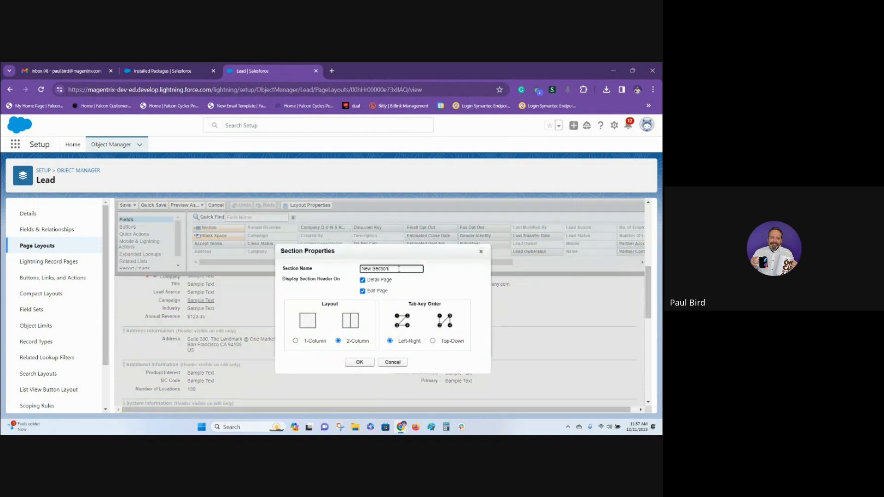
pyautogui.moveTo(387, 269); pyautogui.dragTo(316, 264)
pyautogui.write('Channel Management')
pyautogui.click(360, 362)
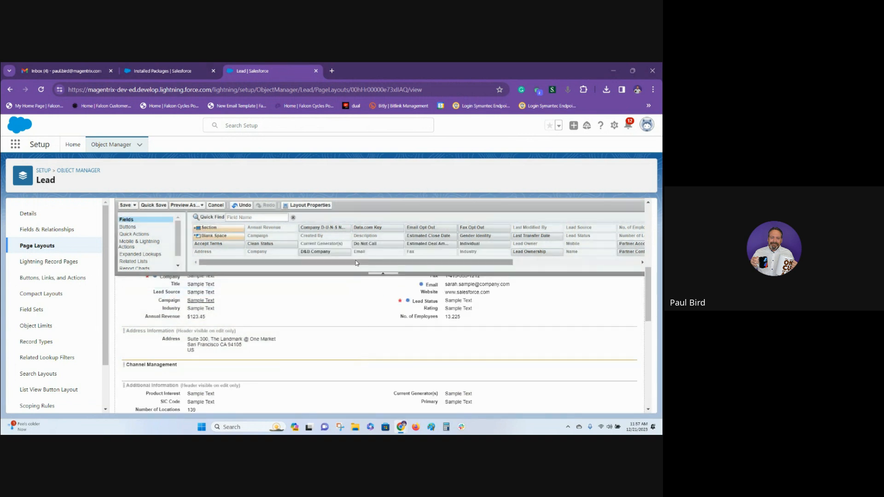
# Add Partner Account and Partner Contact to Channel Management's first column, and Lead Ownership, Estimated Close Date and Estimated Deal Amount to its second.
pyautogui.moveTo(356, 263); pyautogui.dragTo(324, 373)
pyautogui.moveTo(452, 251); pyautogui.dragTo(300, 379)
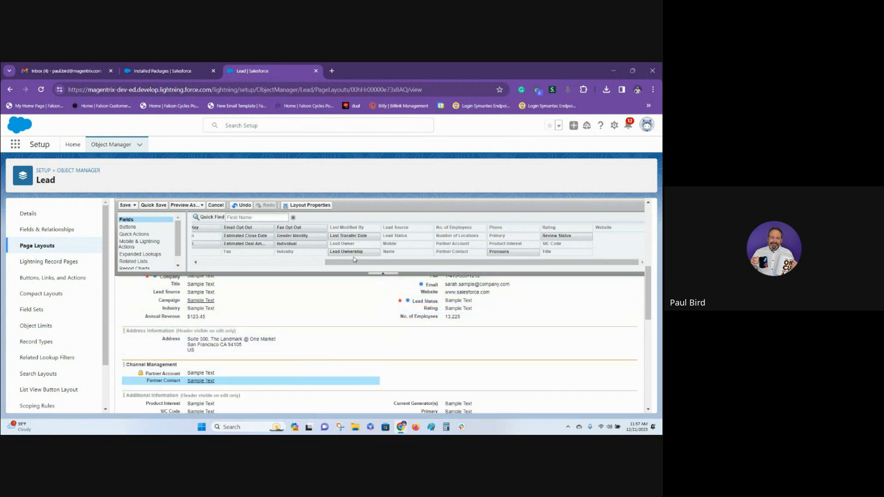
pyautogui.moveTo(355, 253); pyautogui.dragTo(382, 333)
pyautogui.moveTo(399, 361); pyautogui.dragTo(401, 381)
pyautogui.moveTo(316, 244); pyautogui.dragTo(418, 386)
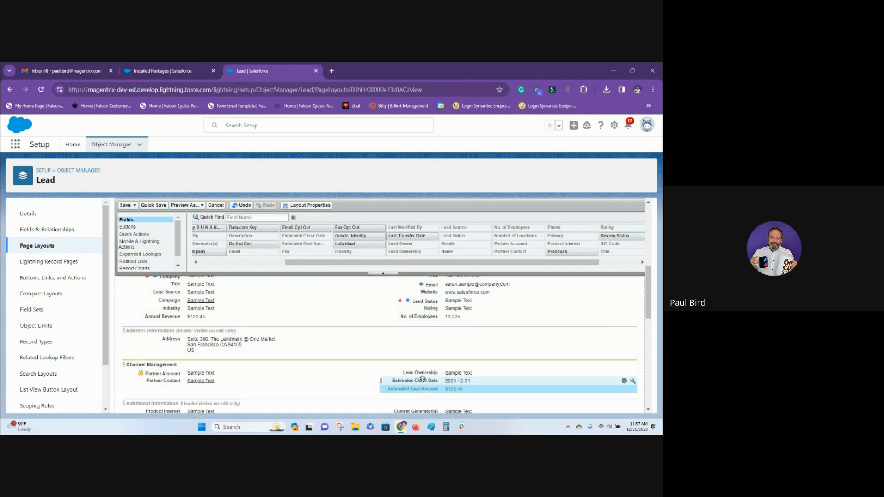
# Add Review Status below Lead Ownership and Accept Terms at the top of the Channel Management section's second column.
pyautogui.moveTo(319, 262); pyautogui.dragTo(360, 267)
pyautogui.moveTo(544, 237); pyautogui.dragTo(488, 377)
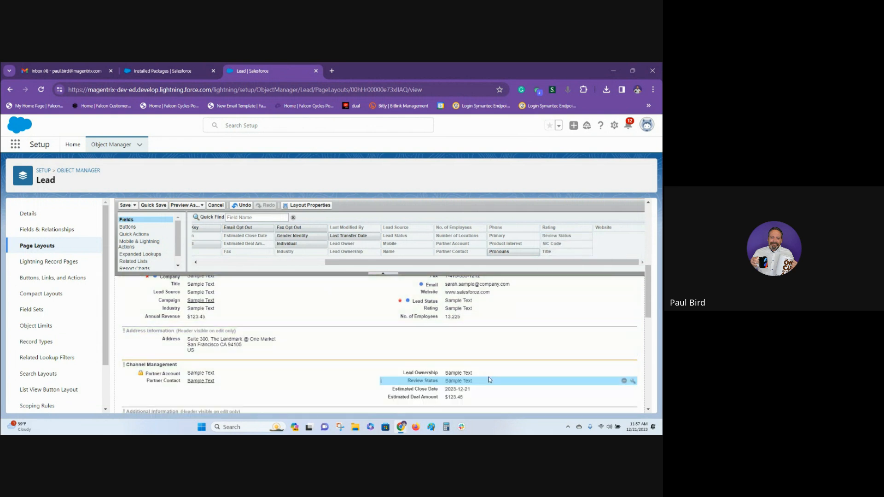
pyautogui.scroll(-3, 402, 261)
pyautogui.moveTo(398, 263); pyautogui.dragTo(271, 263)
pyautogui.moveTo(213, 243); pyautogui.dragTo(456, 296)
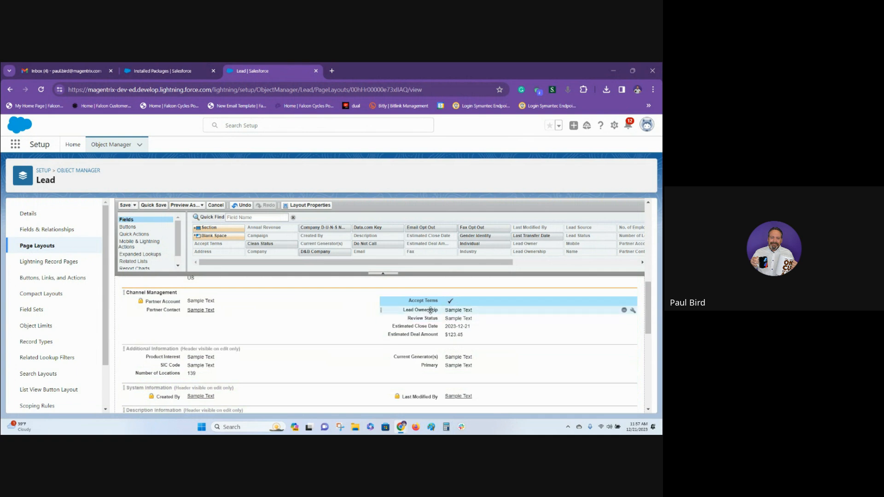
# Move Lead Ownership and Accept Terms below Partner Contact in the Channel Management section and save the Lead layout.
pyautogui.moveTo(430, 310); pyautogui.dragTo(278, 320)
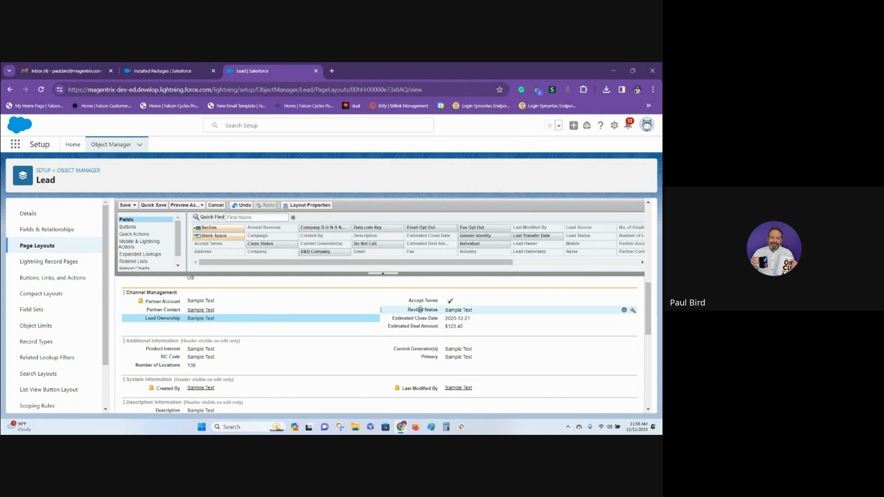
pyautogui.moveTo(419, 309); pyautogui.dragTo(322, 327)
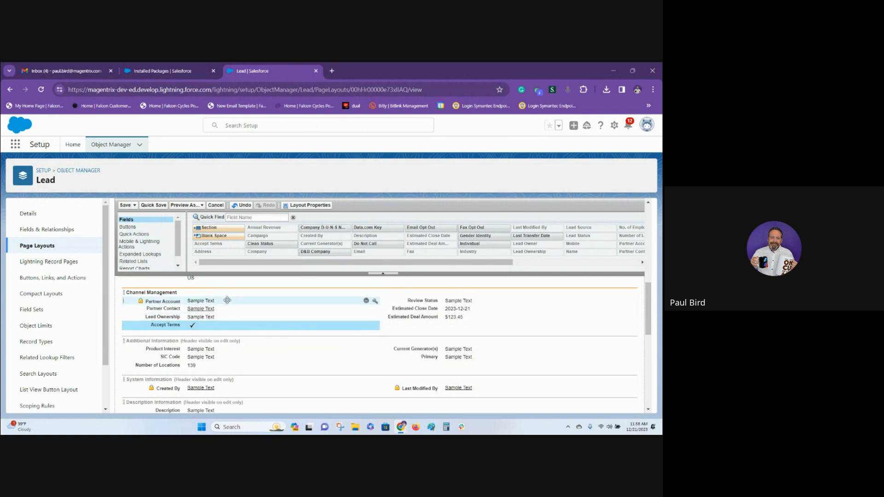
pyautogui.click(124, 205)
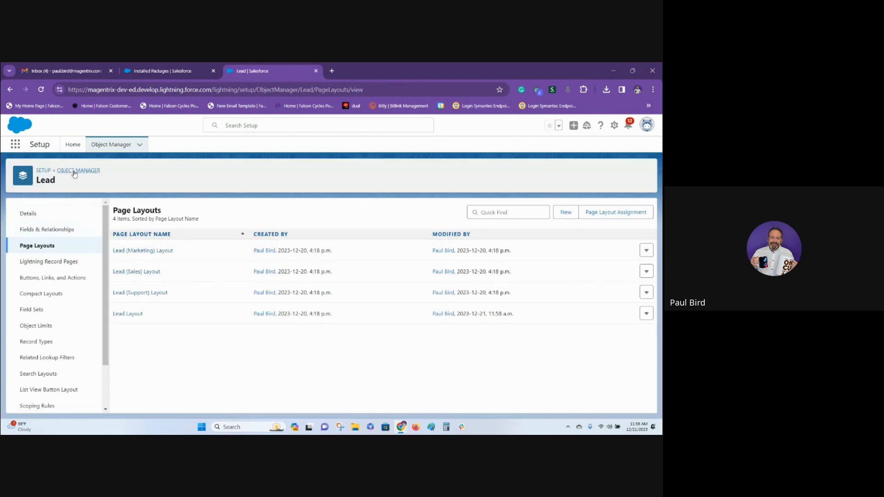
# Return to the Object Manager, search for Opp, and open the Opportunity object.
pyautogui.click(75, 172)
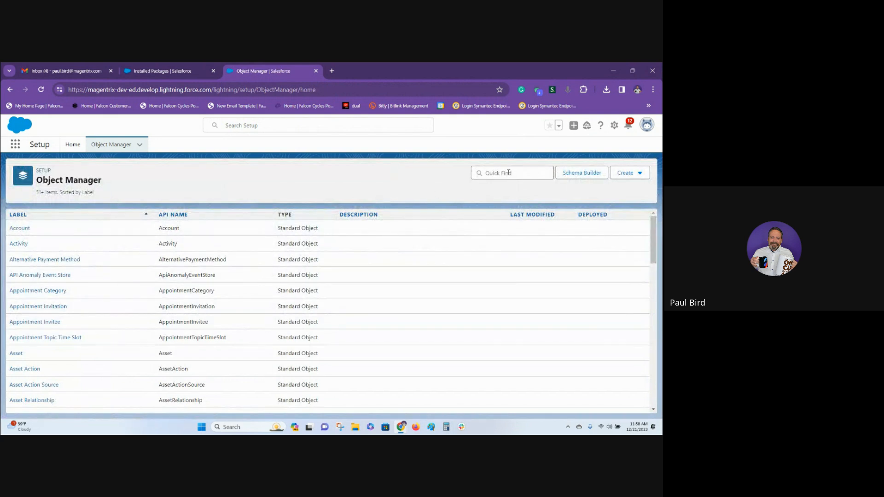
pyautogui.click(509, 172)
pyautogui.write('Opp')
pyautogui.click(26, 227)
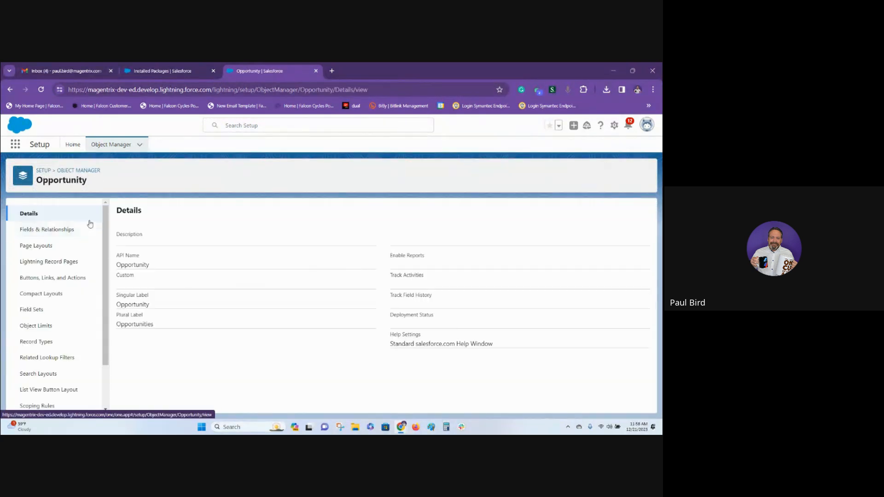
# Examine the Opportunity object's Fields & Relationships list for fields with the MagentrixOne prefix.
pyautogui.click(49, 233)
pyautogui.scroll(-5, 295, 299)
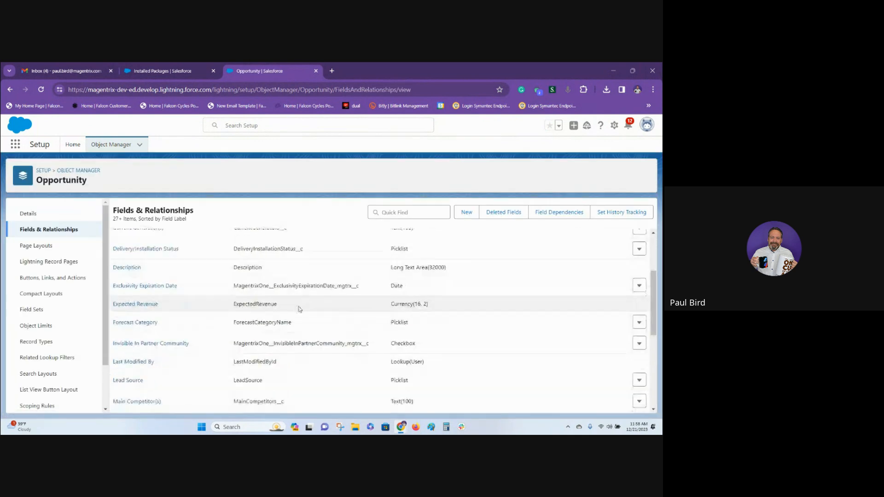
pyautogui.moveTo(249, 287); pyautogui.dragTo(267, 288)
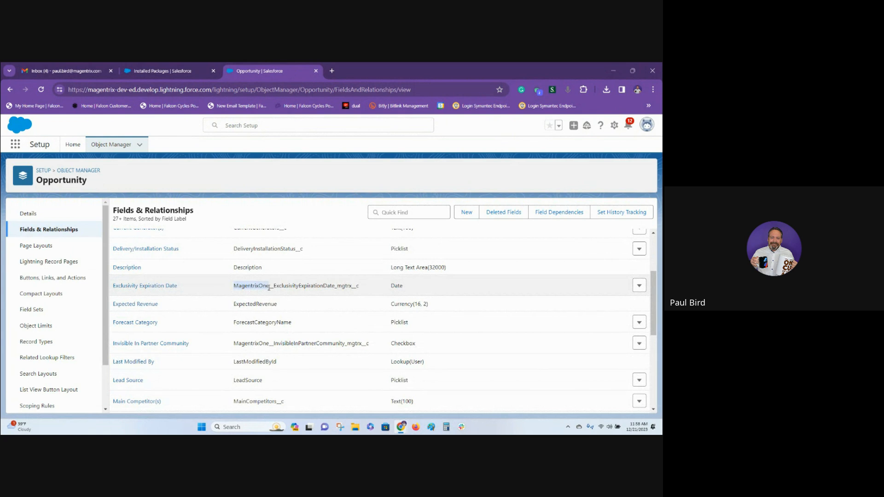
# Open the Opportunity Layout page layout and add a two-column section named Channel Management below Opportunity Information.
pyautogui.click(36, 245)
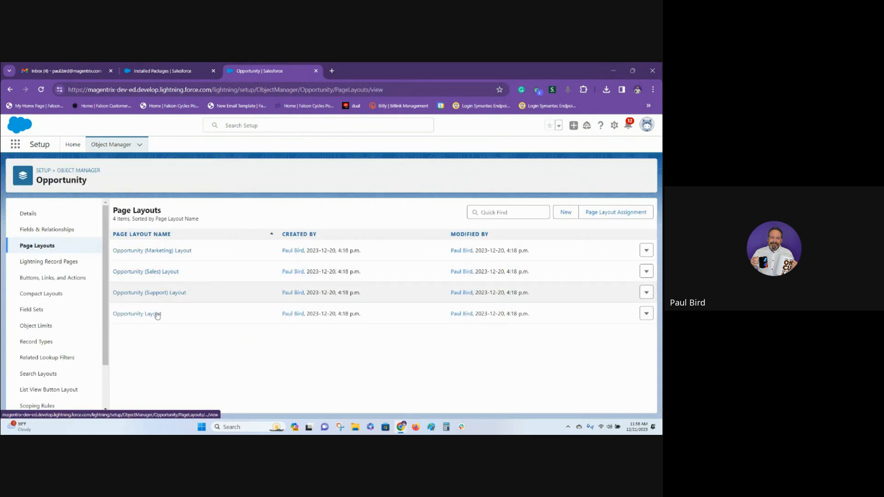
pyautogui.click(141, 317)
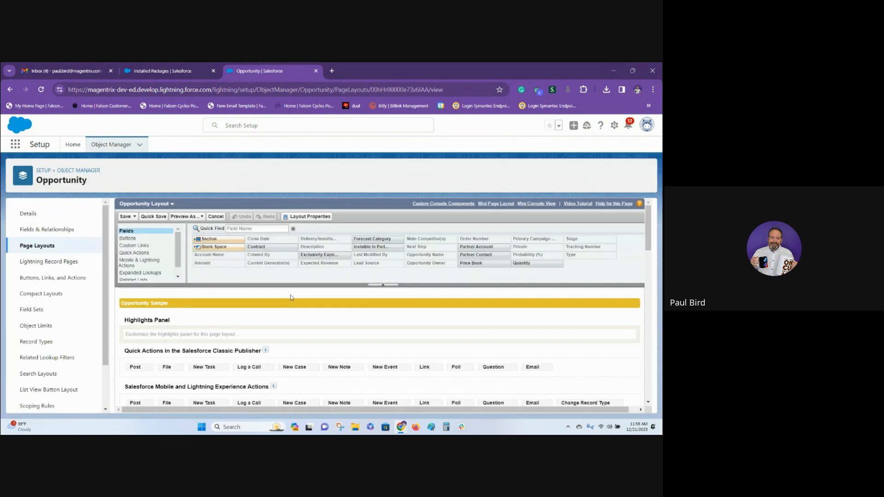
pyautogui.scroll(-5, 374, 324)
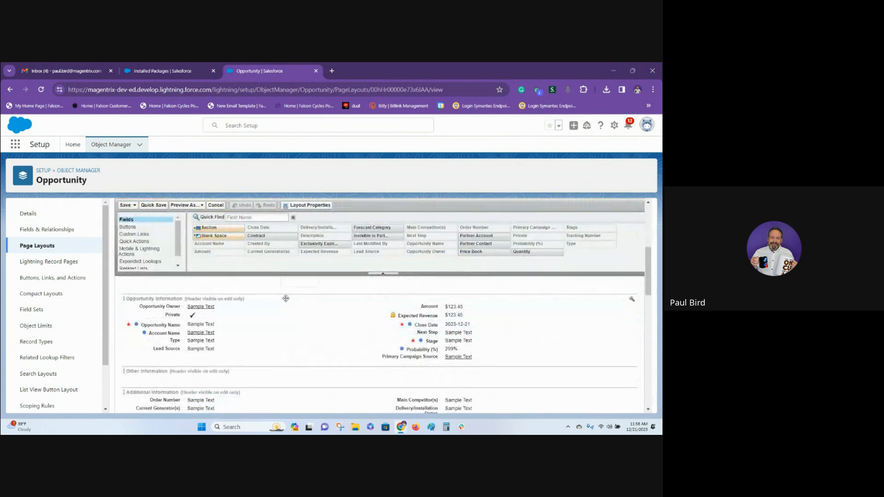
pyautogui.scroll(-1, 371, 349)
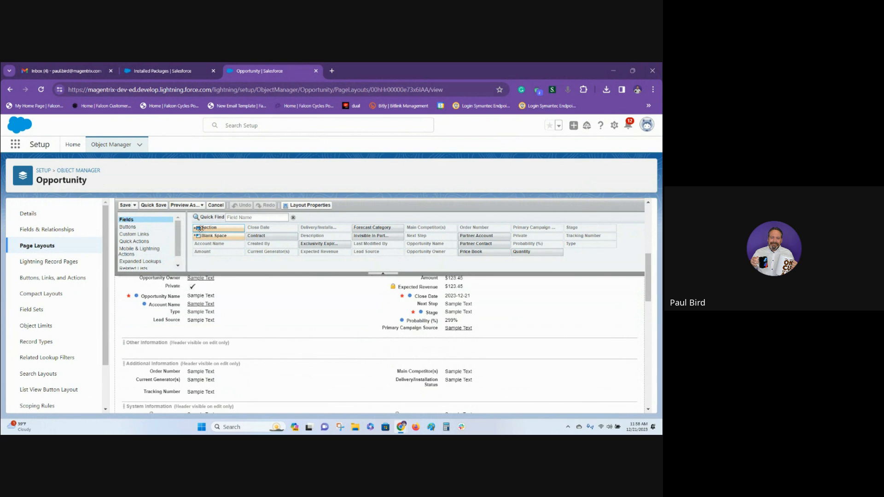
pyautogui.moveTo(208, 227); pyautogui.dragTo(158, 336)
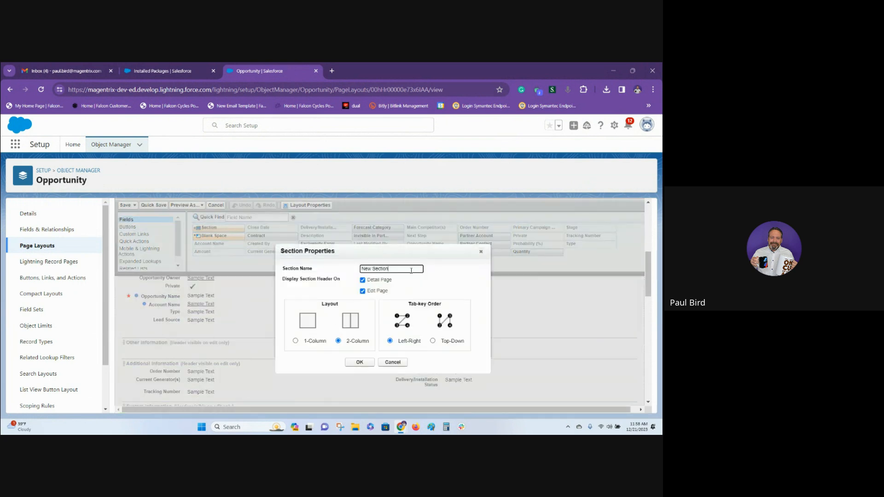
pyautogui.tripleClick(379, 269)
pyautogui.write('Channel Management')
pyautogui.click(359, 360)
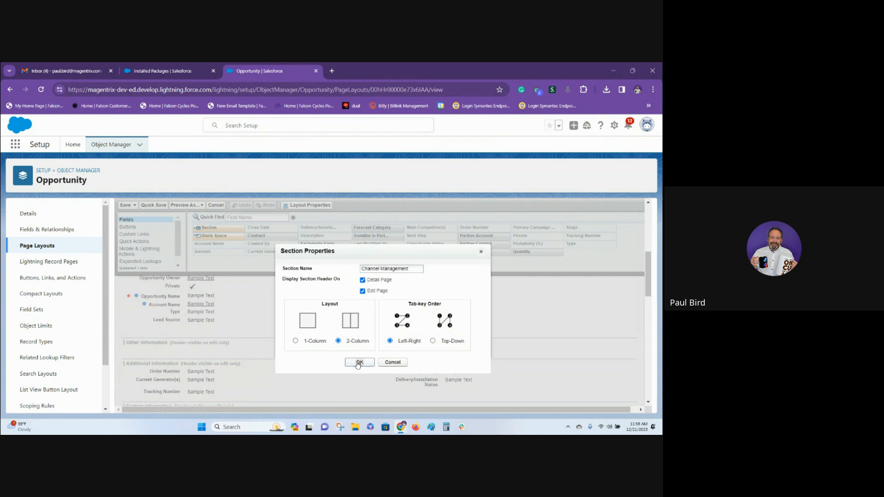
# Add Partner Account and Partner Contact to Channel Management's first column, and Invisible In Partner Community and Exclusivity Expiration Date to its second.
pyautogui.moveTo(475, 236); pyautogui.dragTo(295, 348)
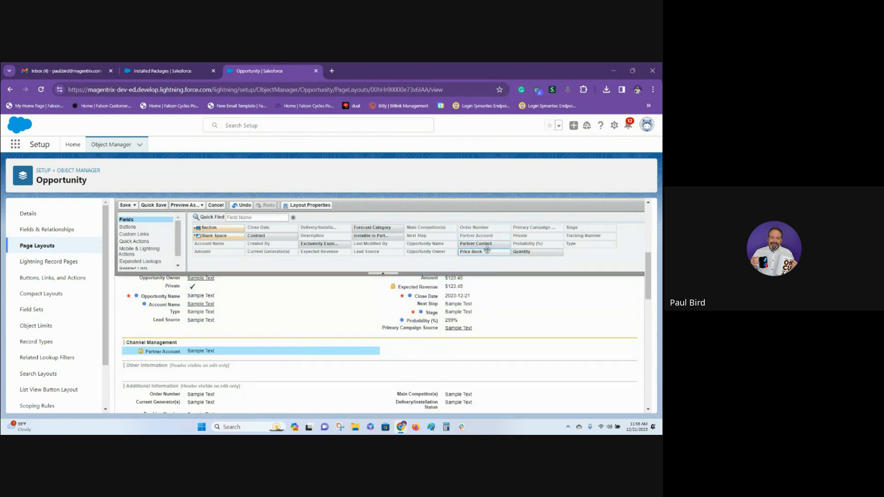
pyautogui.moveTo(479, 243); pyautogui.dragTo(336, 358)
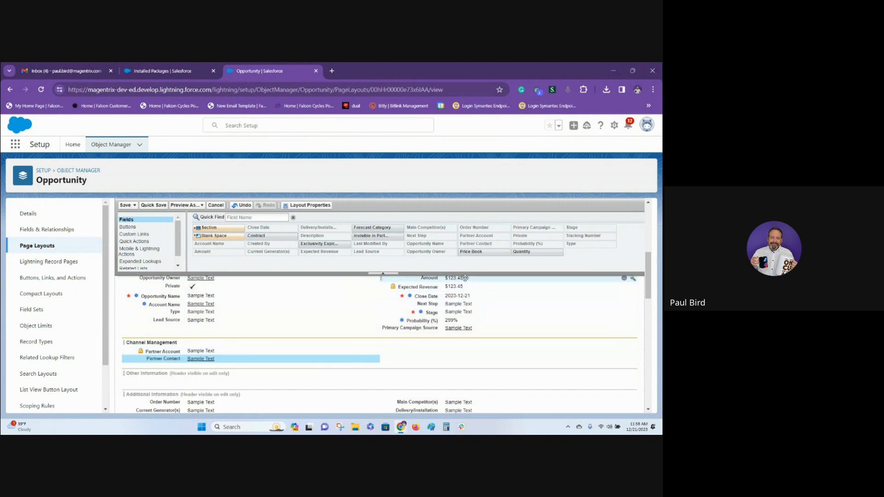
pyautogui.moveTo(378, 235); pyautogui.dragTo(450, 351)
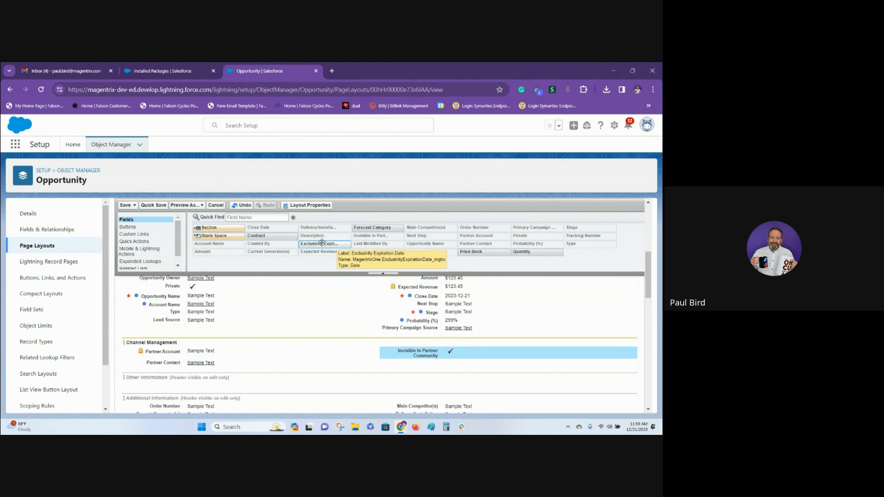
pyautogui.moveTo(321, 242); pyautogui.dragTo(426, 368)
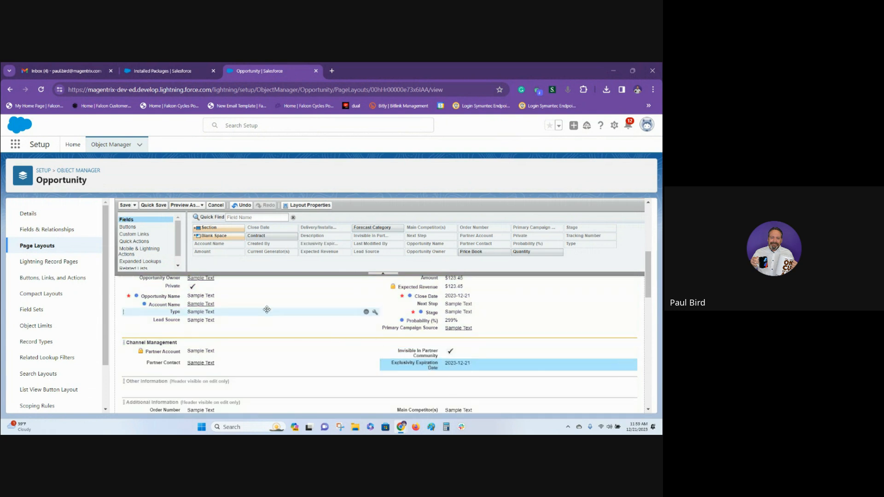
# Add the Opportunity Extension Requests related list above Products and save the layout, overwriting users' related list customizations.
pyautogui.click(178, 266)
pyautogui.click(151, 258)
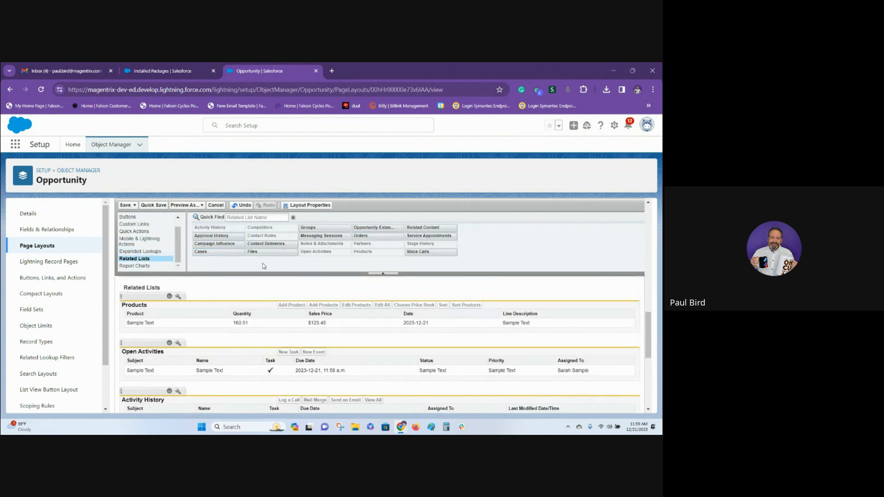
pyautogui.moveTo(373, 228); pyautogui.dragTo(276, 300)
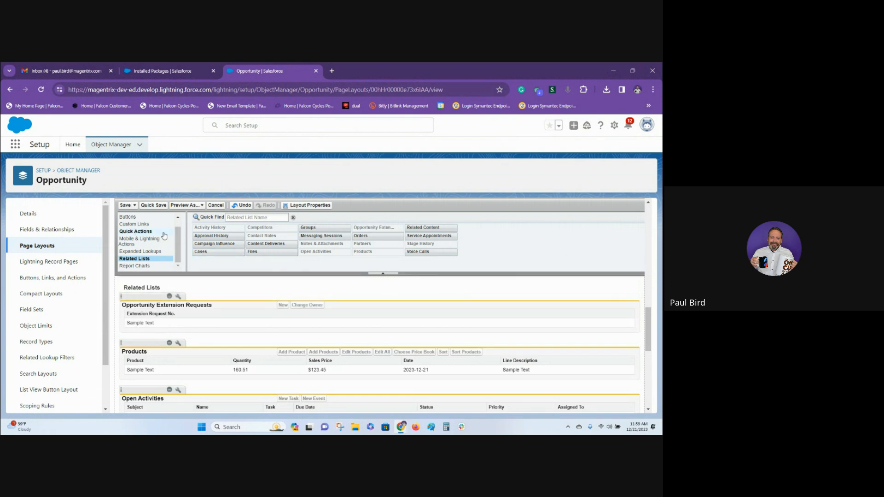
pyautogui.click(125, 205)
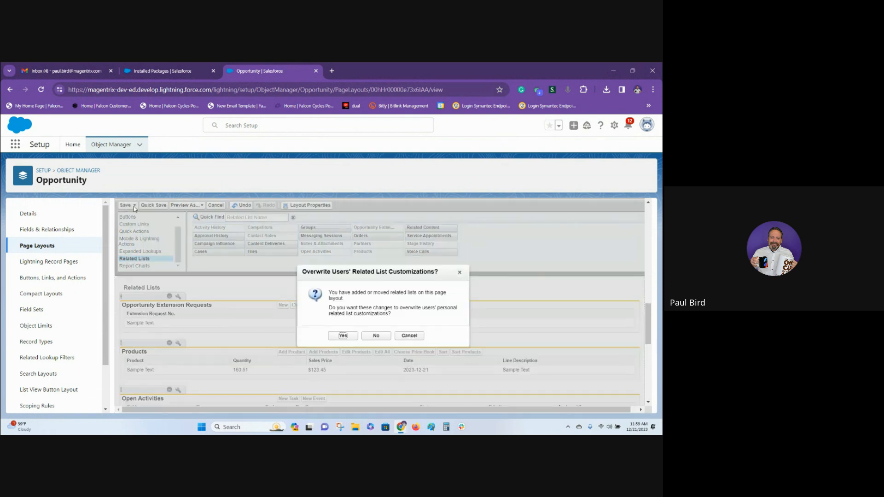
pyautogui.click(343, 336)
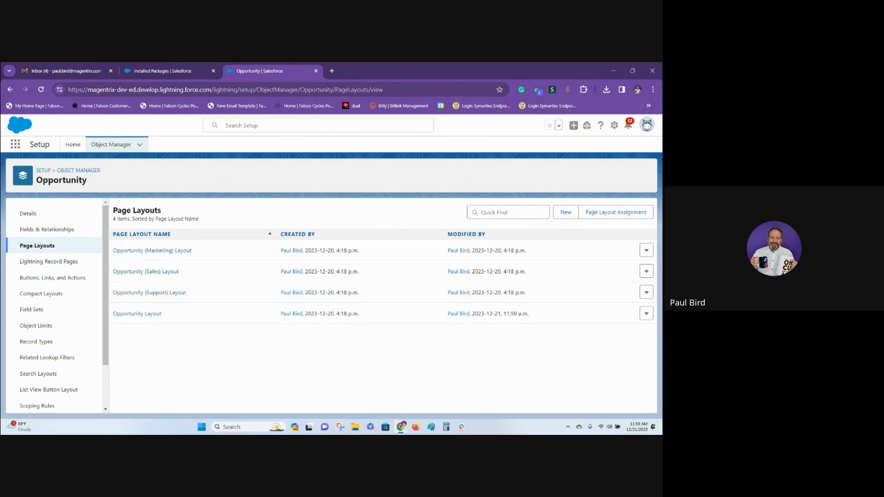
# Find the Contact object in the Object Manager and open its Fields & Relationships list.
pyautogui.click(496, 211)
pyautogui.click(88, 170)
pyautogui.click(510, 173)
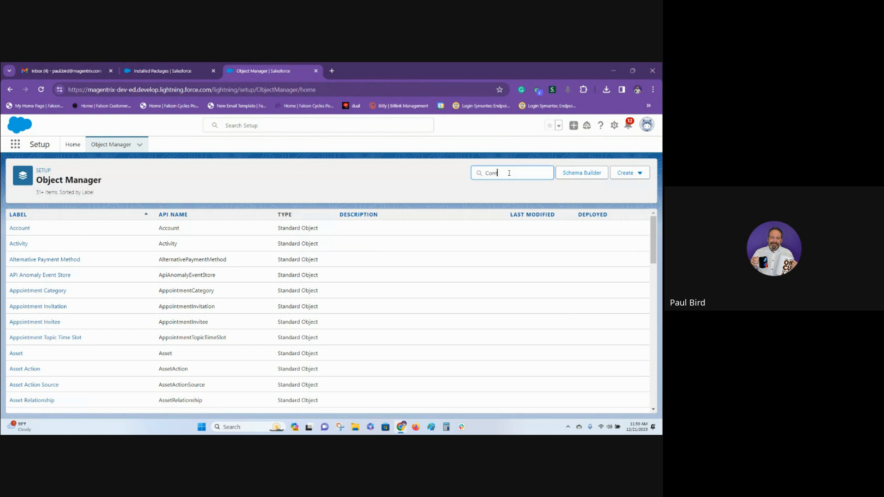
pyautogui.write('Cont')
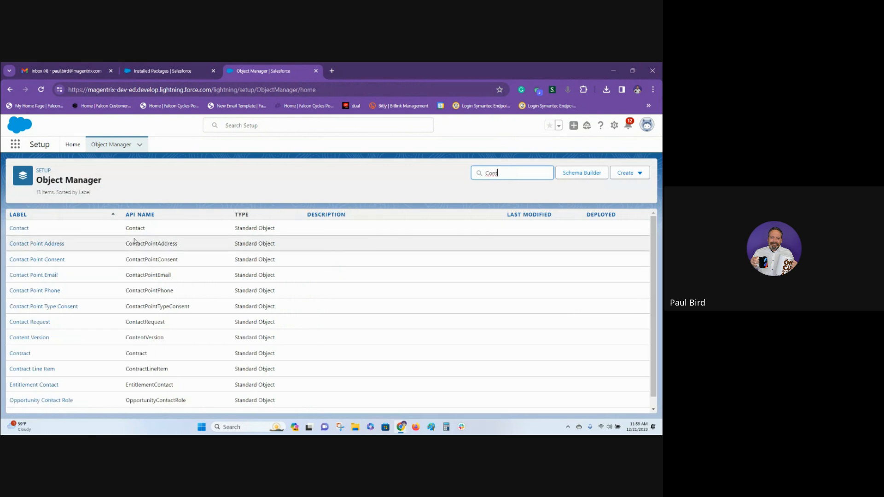
pyautogui.click(18, 228)
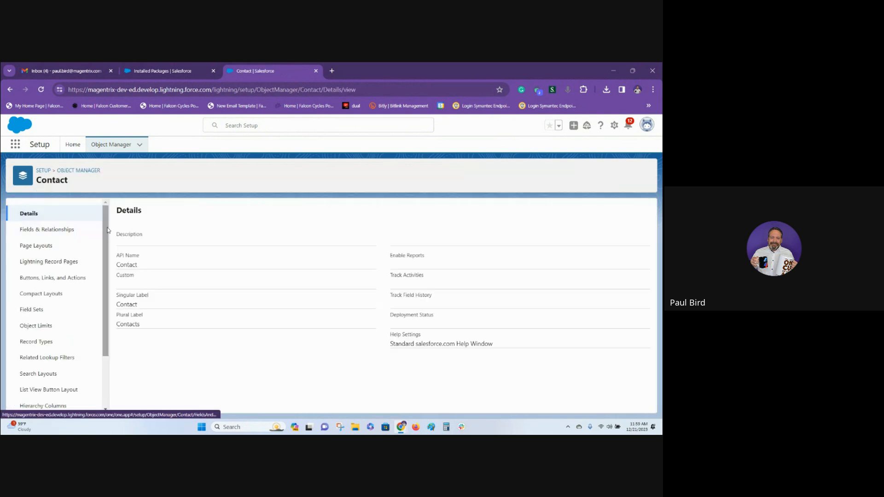
pyautogui.click(53, 230)
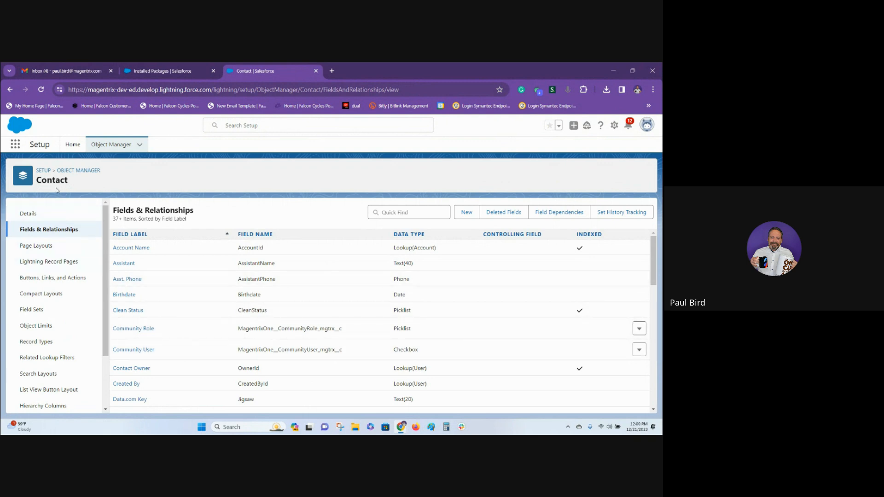
# Open the Contact Layout page layout and add a two-column section named Channel Portal Access Management below Contact Information.
pyautogui.click(42, 246)
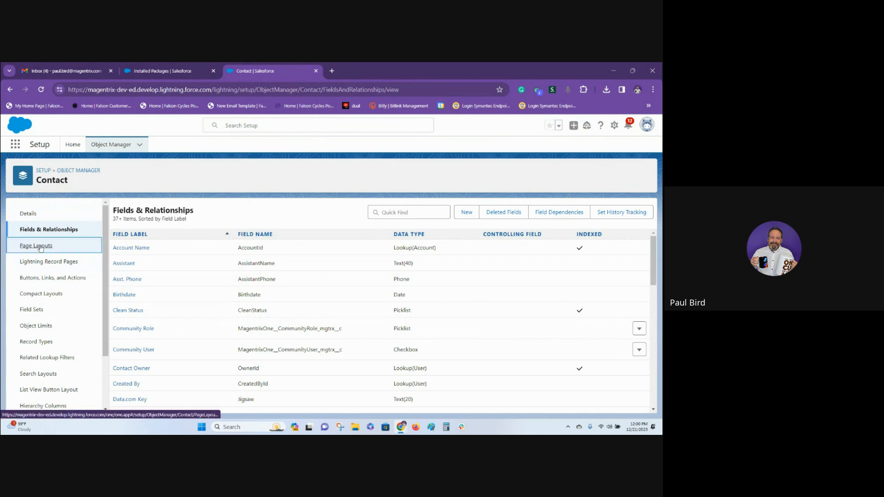
pyautogui.click(134, 314)
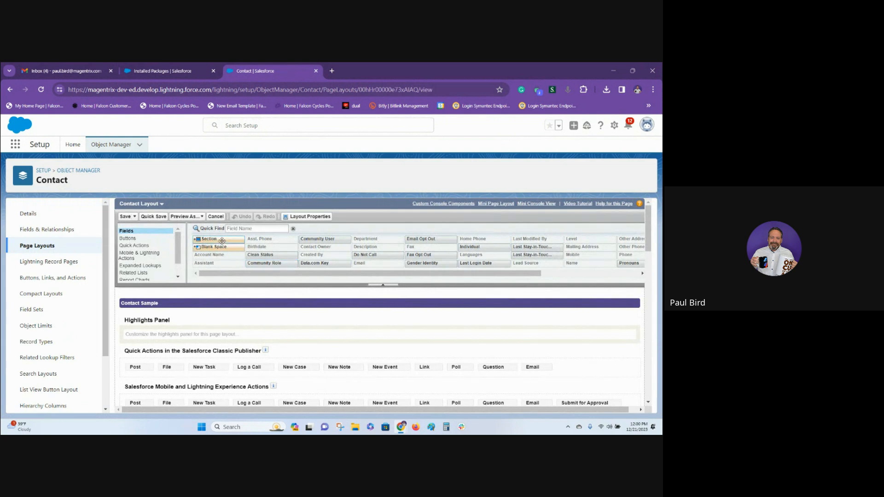
pyautogui.scroll(-5, 244, 331)
pyautogui.scroll(-5, 244, 332)
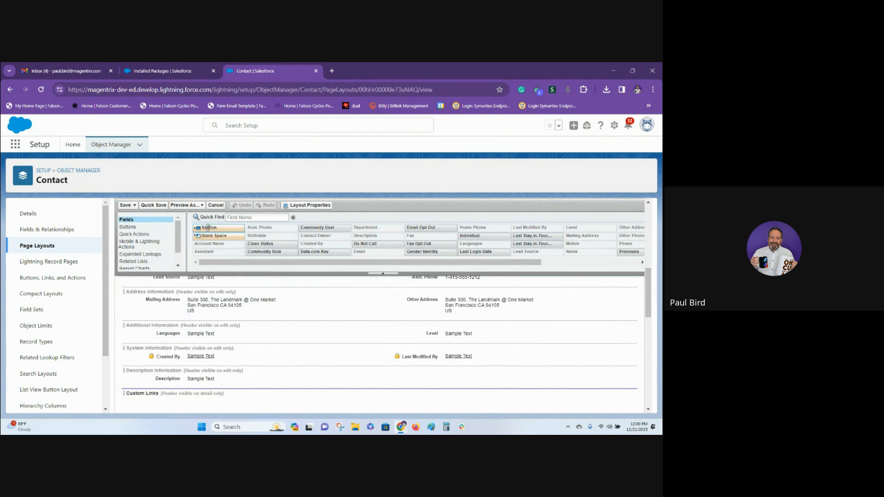
pyautogui.moveTo(210, 228); pyautogui.dragTo(209, 349)
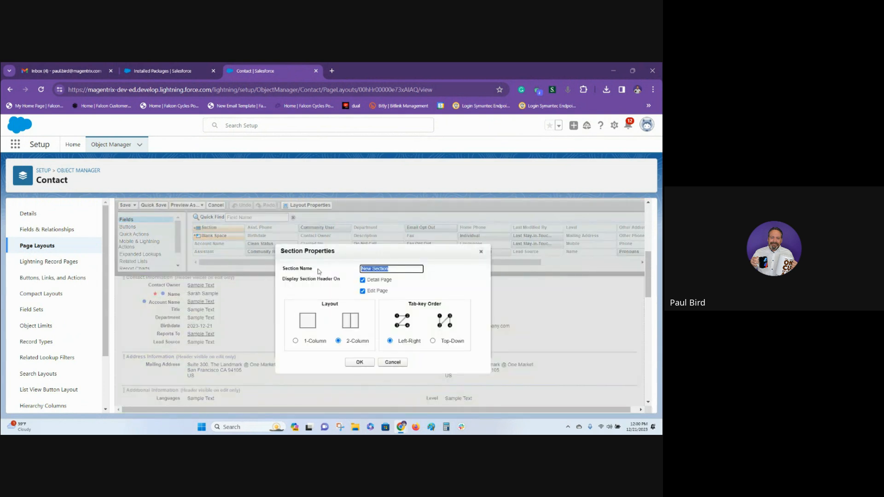
pyautogui.write('Channle')
pyautogui.write(' Portal Ad')
pyautogui.write('cess Managem')
pyautogui.write('ent')
pyautogui.click(357, 365)
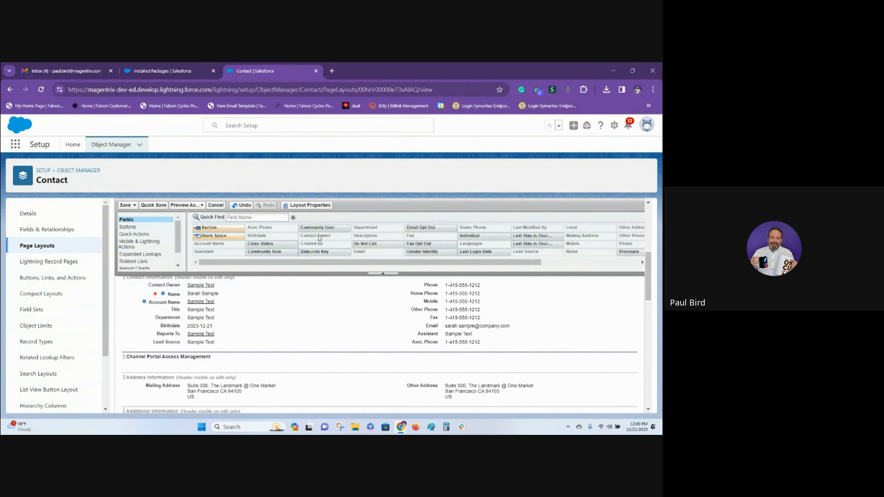
# Add Community User to Channel Portal Access Management's first column, and Community Role and Last Login Date to its second.
pyautogui.moveTo(323, 226); pyautogui.dragTo(235, 361)
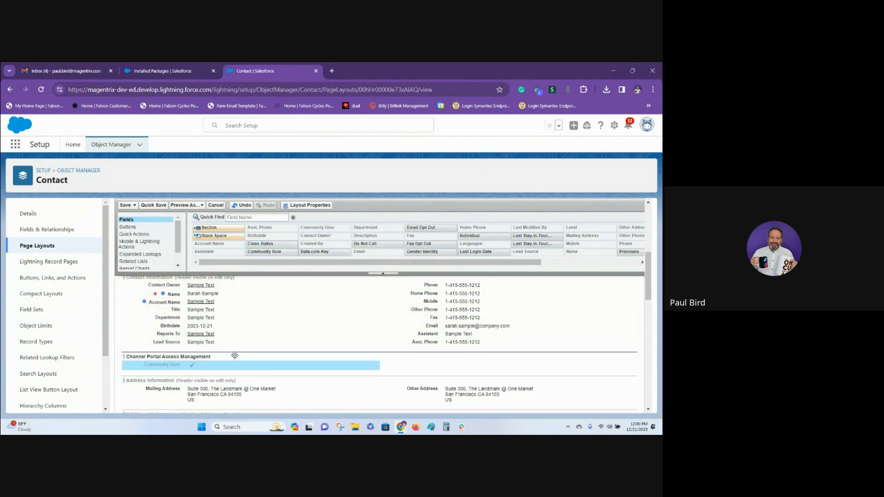
pyautogui.moveTo(271, 251); pyautogui.dragTo(457, 353)
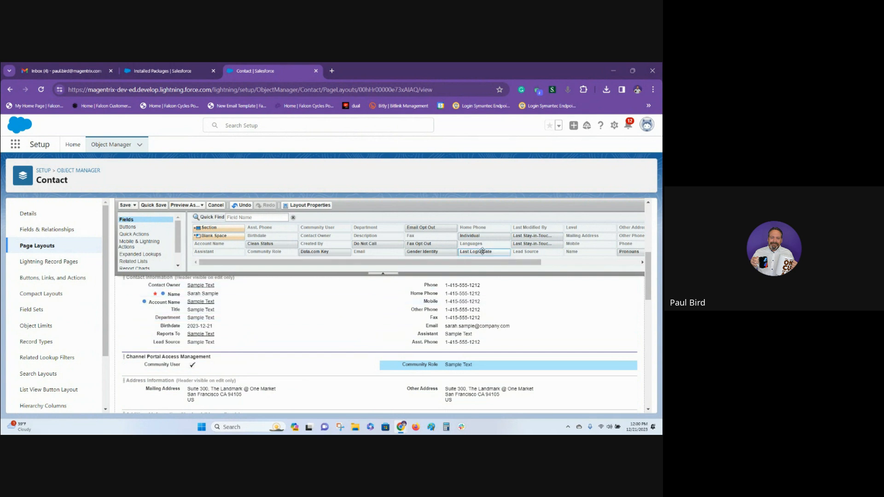
pyautogui.moveTo(482, 251); pyautogui.dragTo(440, 373)
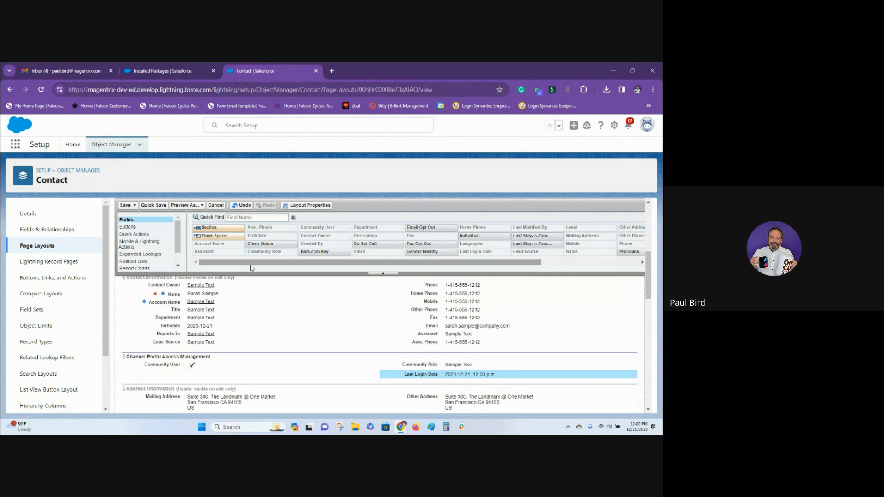
# Add a two-column section named Channel Training Details below Channel Portal Access Management.
pyautogui.moveTo(251, 263); pyautogui.dragTo(349, 263)
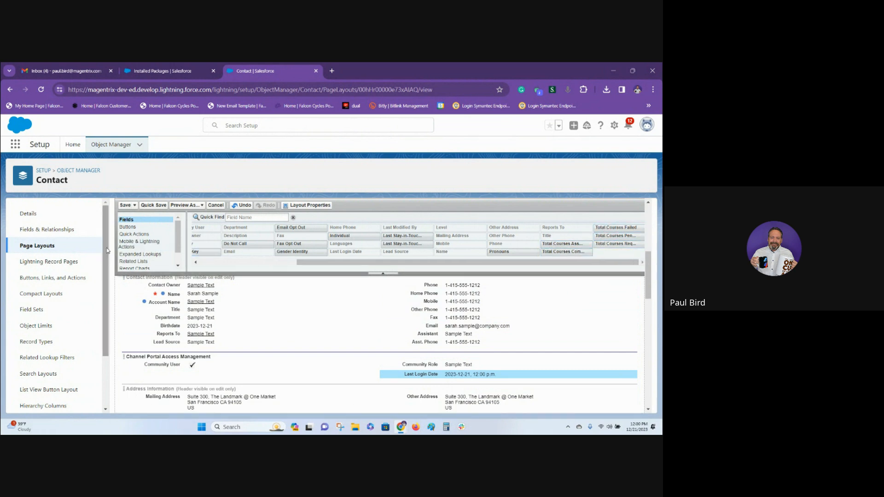
pyautogui.moveTo(300, 267); pyautogui.dragTo(225, 374)
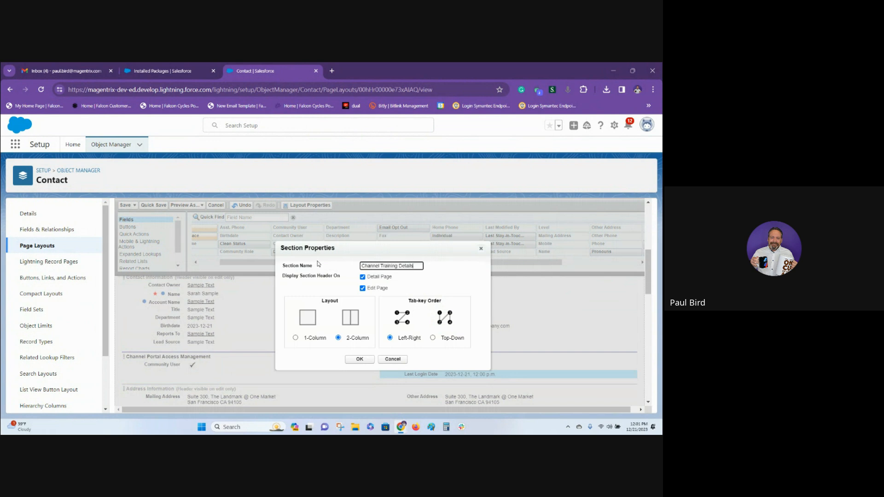
pyautogui.click(359, 360)
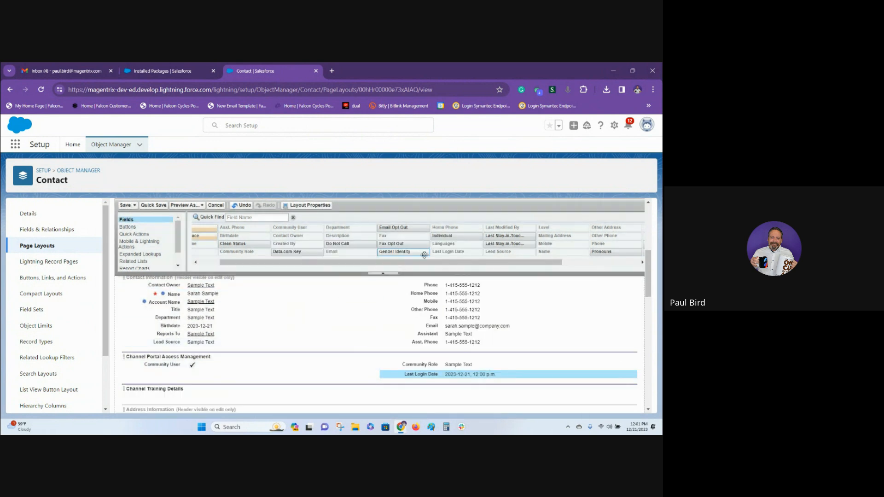
# Add Total Courses Assigned, Completed and Pending to Channel Training Details' first column, and Total Courses Requested and Failed to its second.
pyautogui.scroll(-3, 196, 335)
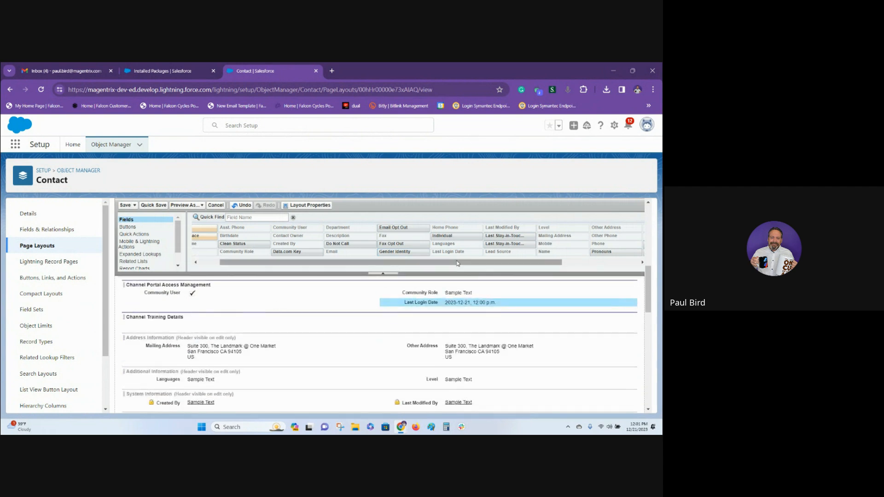
pyautogui.moveTo(451, 264); pyautogui.dragTo(613, 271)
pyautogui.moveTo(575, 244); pyautogui.dragTo(363, 322)
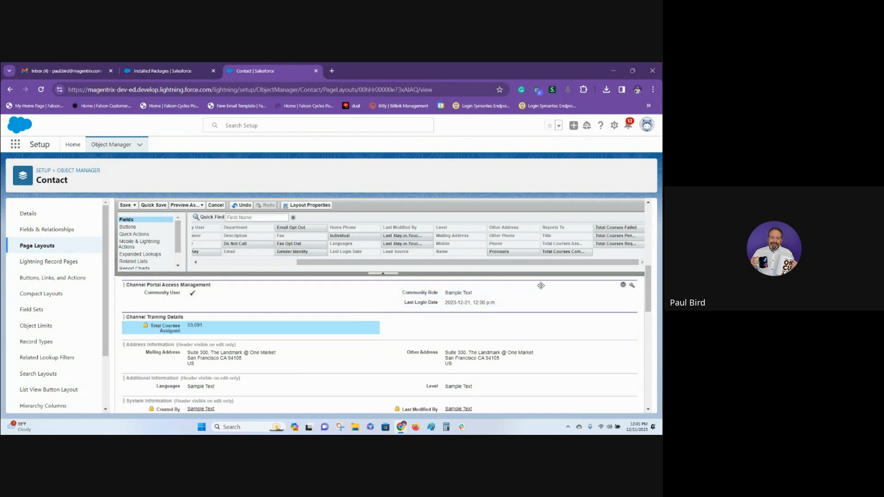
pyautogui.moveTo(563, 251)
pyautogui.mouseDown()
pyautogui.moveTo(542, 269)
pyautogui.moveTo(322, 340)
pyautogui.mouseUp()
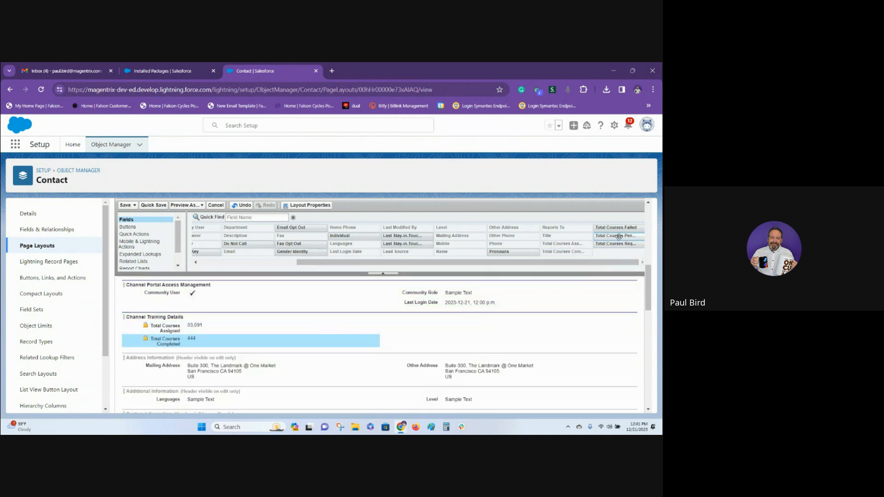
pyautogui.moveTo(616, 236)
pyautogui.mouseDown()
pyautogui.moveTo(440, 320)
pyautogui.moveTo(351, 346)
pyautogui.mouseUp()
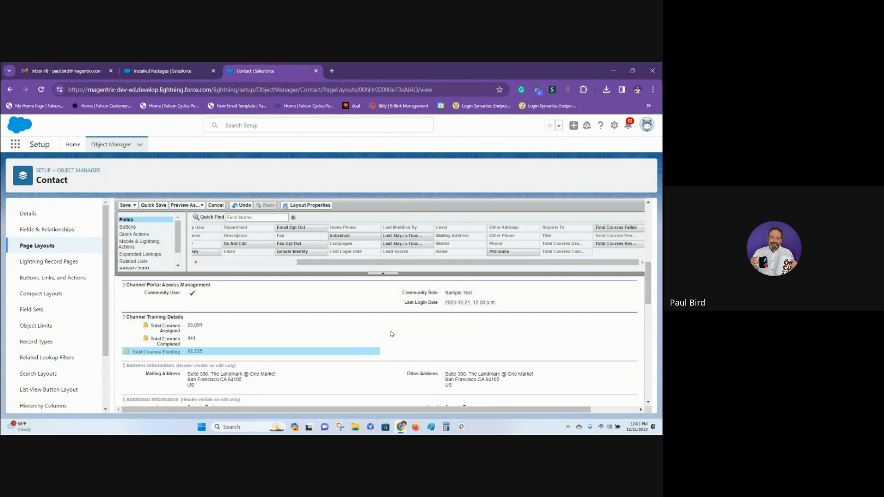
pyautogui.moveTo(622, 243); pyautogui.dragTo(483, 328)
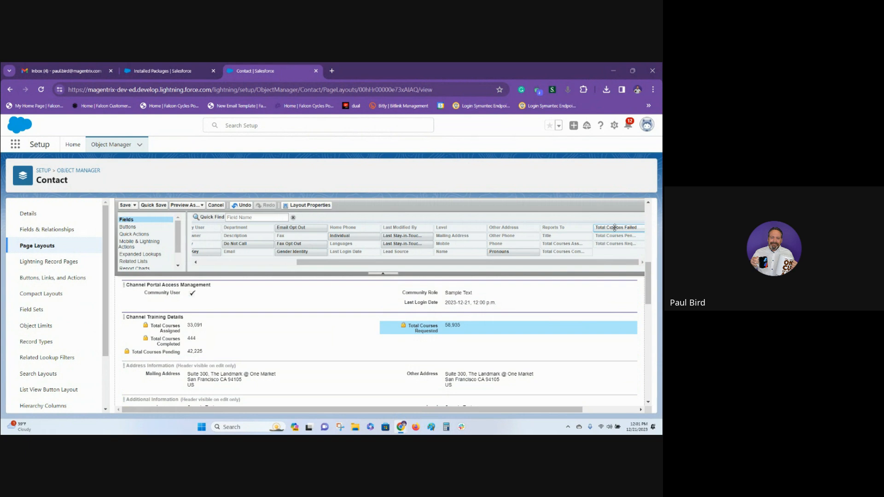
pyautogui.moveTo(614, 228); pyautogui.dragTo(514, 341)
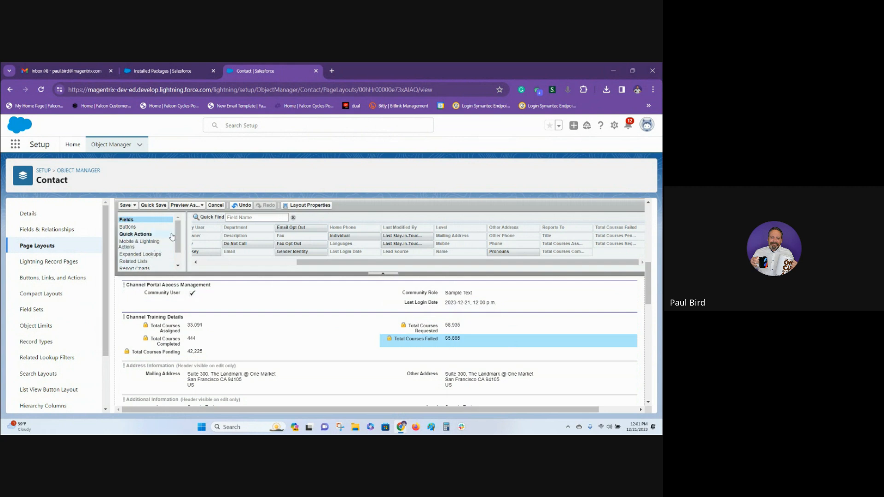
# Add the Courses/Certifications and Opportunity Extension Requests related lists below Opportunities and save the layout, overwriting users' related list customizations.
pyautogui.scroll(-1, 135, 257)
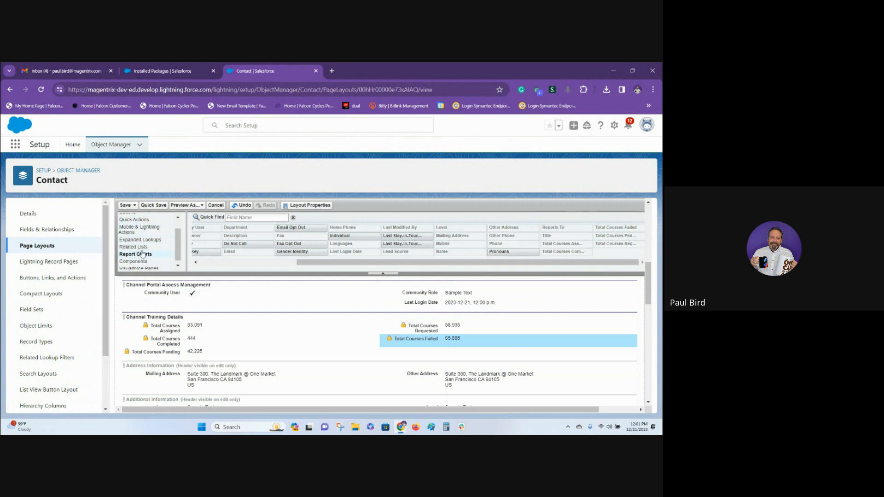
pyautogui.click(133, 246)
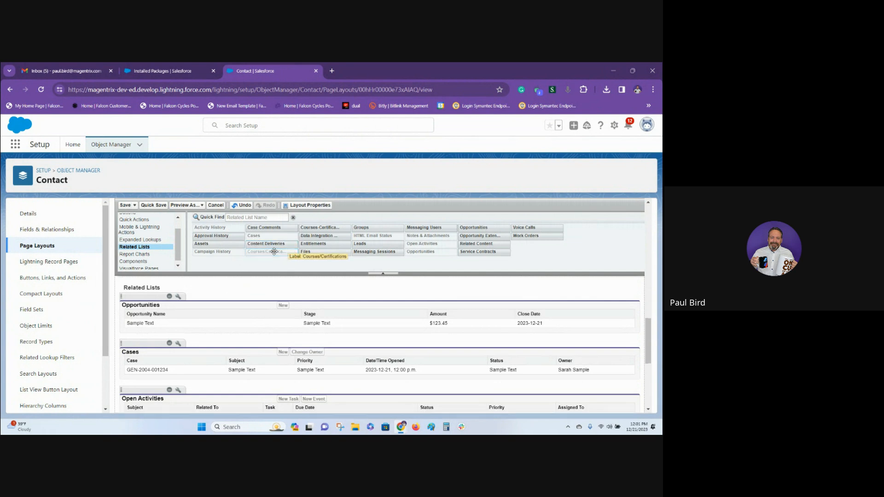
pyautogui.moveTo(274, 252); pyautogui.dragTo(244, 329)
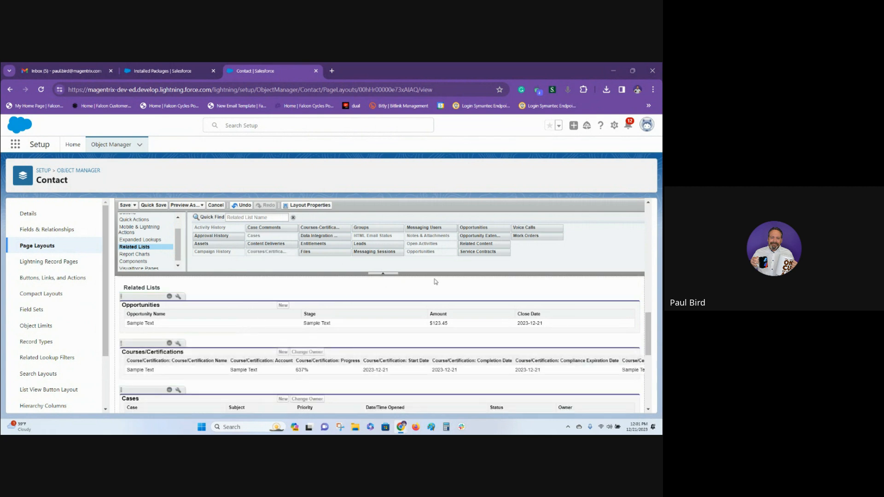
pyautogui.moveTo(475, 235); pyautogui.dragTo(350, 380)
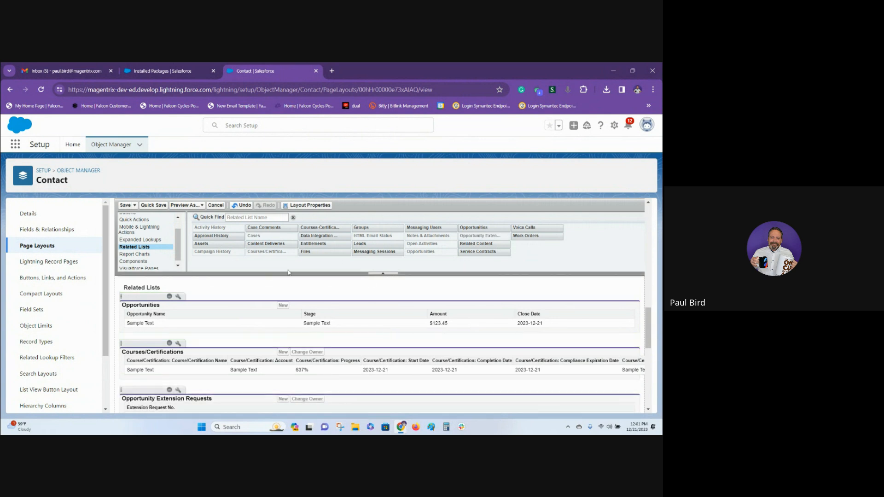
pyautogui.click(125, 206)
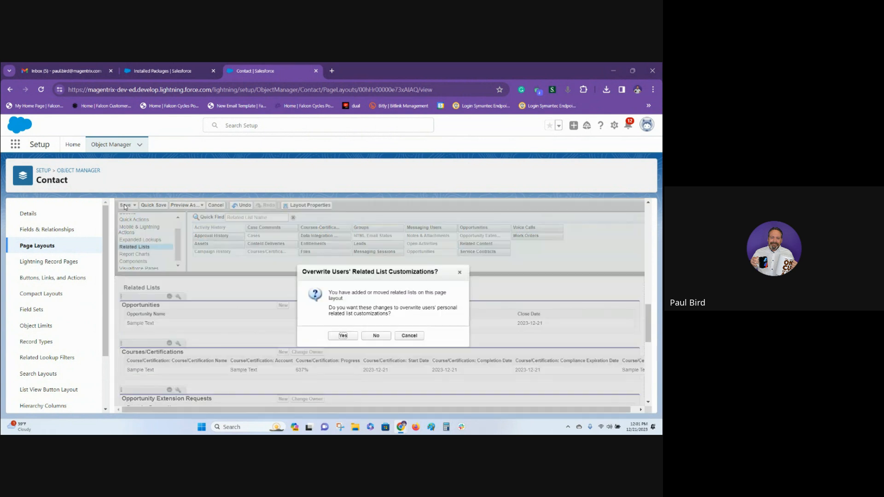
pyautogui.click(343, 336)
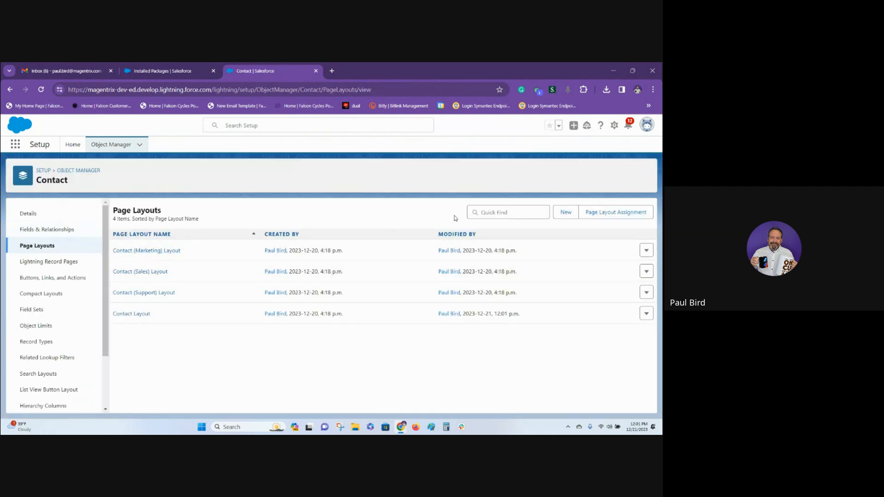
pyautogui.click(520, 214)
pyautogui.write('Account')
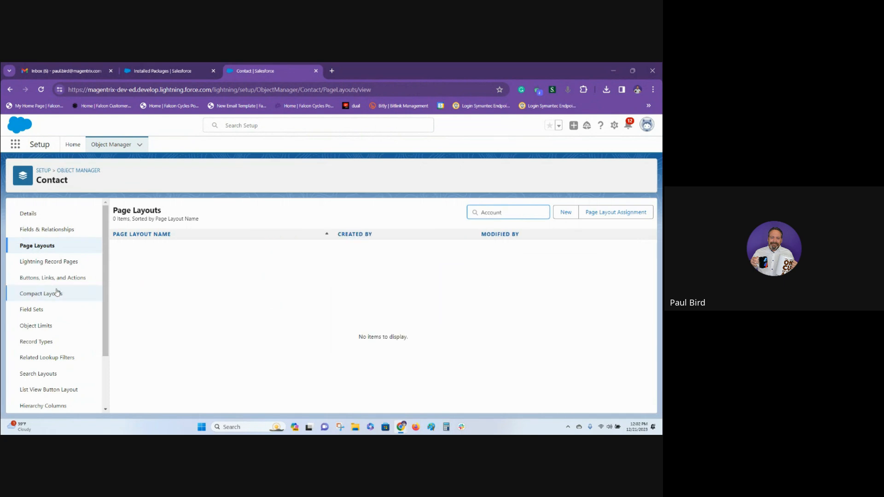
# Open the Account Layout page layout of the Account object from the Object Manager.
pyautogui.click(81, 171)
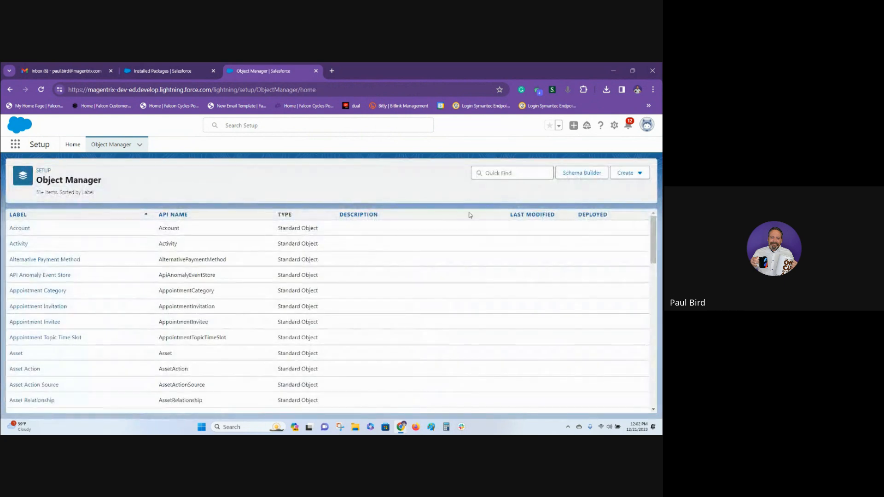
pyautogui.click(22, 229)
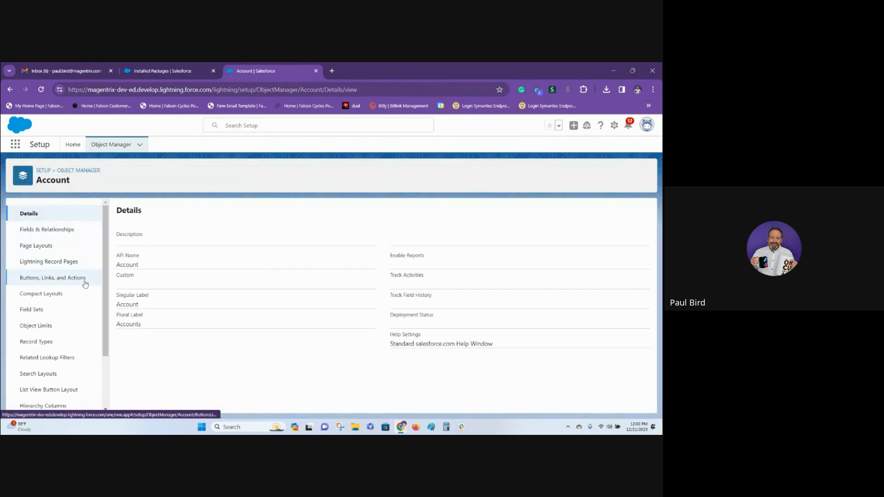
pyautogui.click(39, 247)
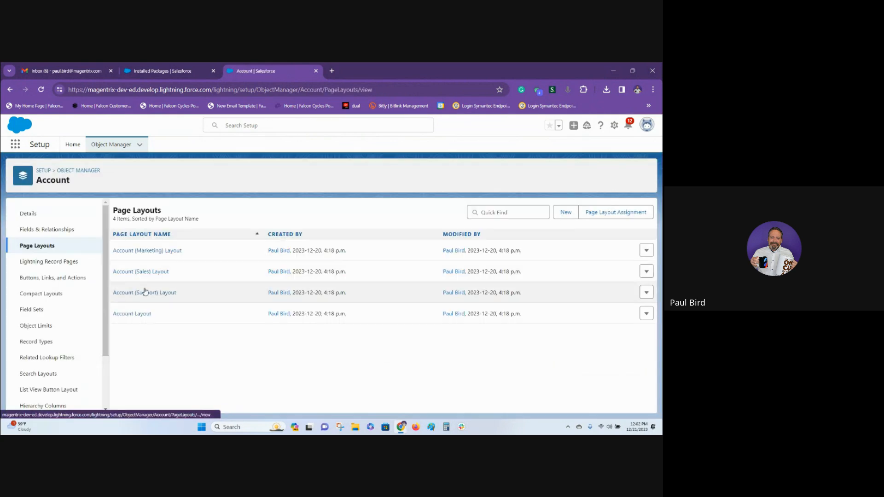
pyautogui.click(134, 313)
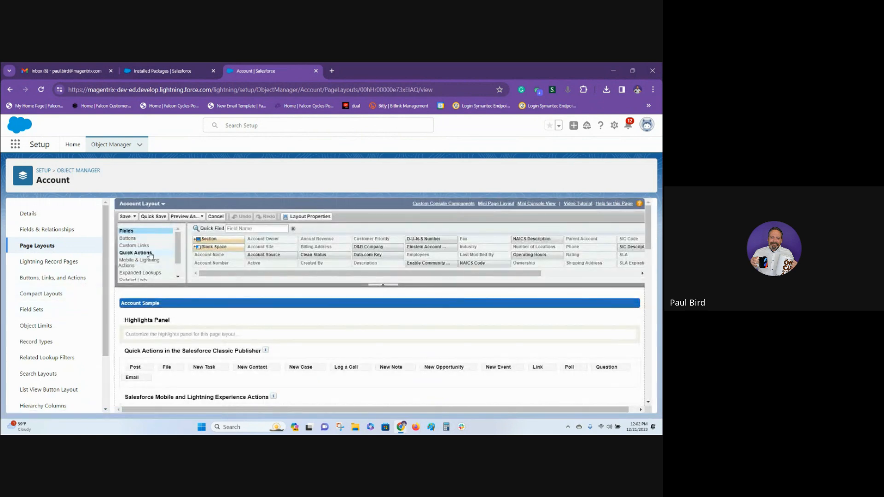
# Add the Opportunity Extension Requests related list above Opportunities and save the layout, overwriting users' related list customizations.
pyautogui.click(138, 279)
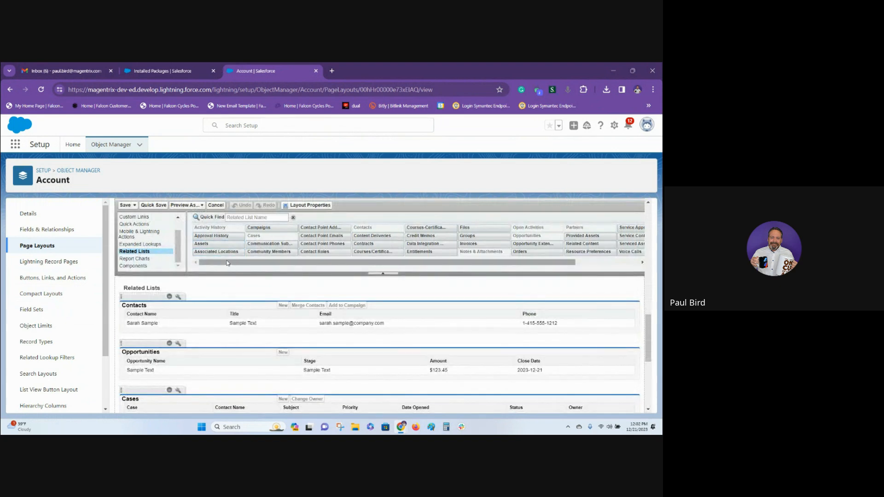
pyautogui.moveTo(228, 263); pyautogui.dragTo(332, 336)
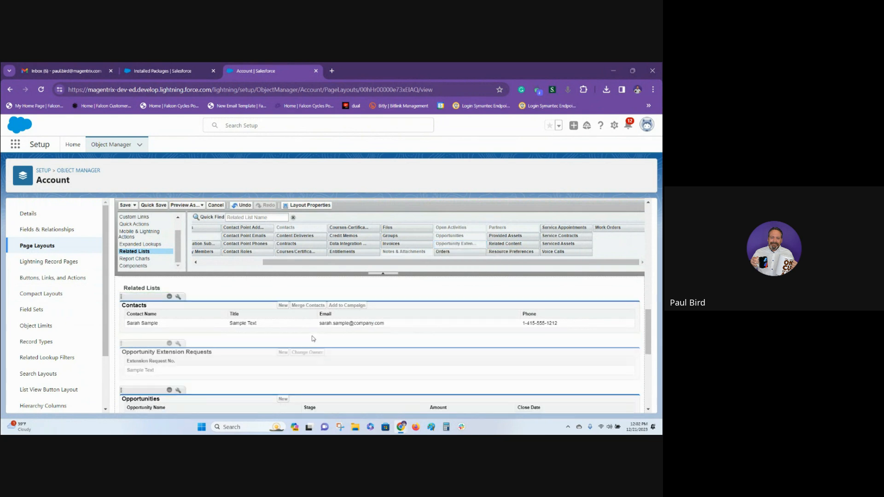
pyautogui.click(126, 205)
pyautogui.click(342, 340)
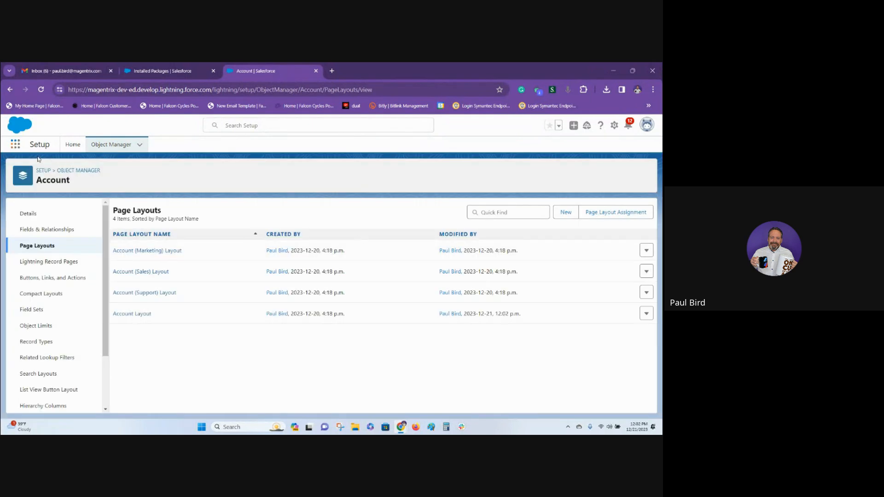
# Switch to the Sales Console app and close the Guidance Center.
pyautogui.click(15, 144)
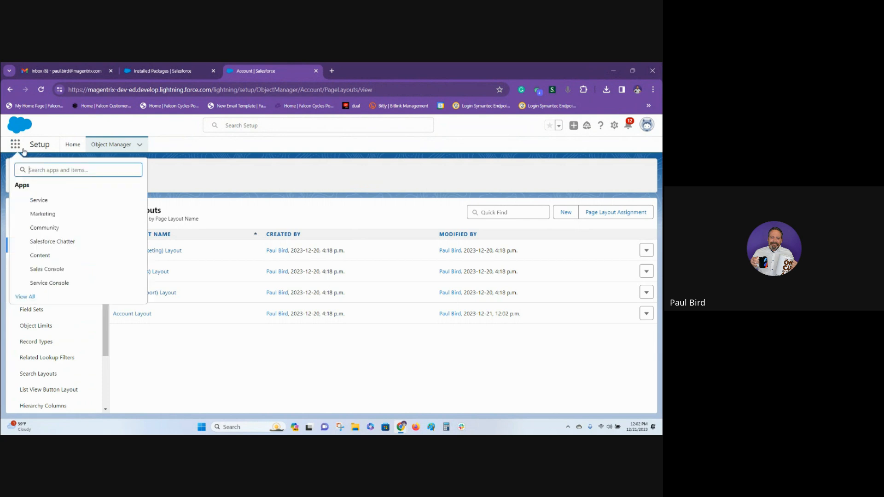
pyautogui.click(41, 269)
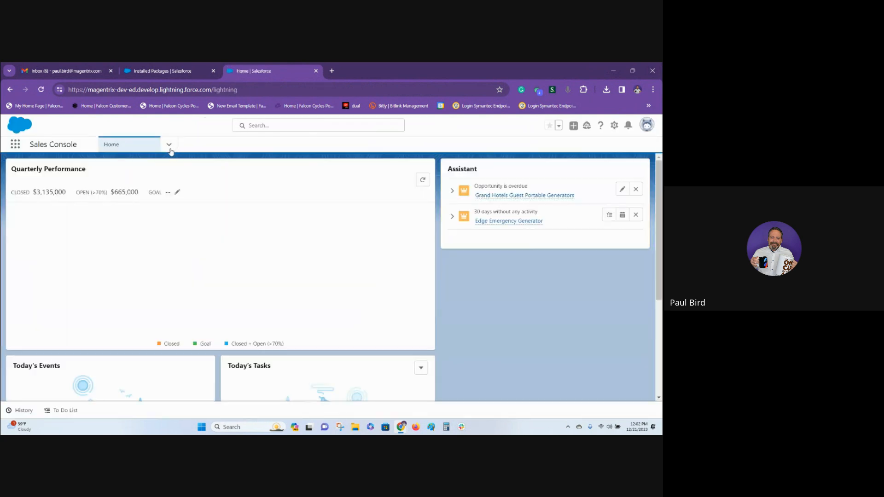
pyautogui.click(169, 145)
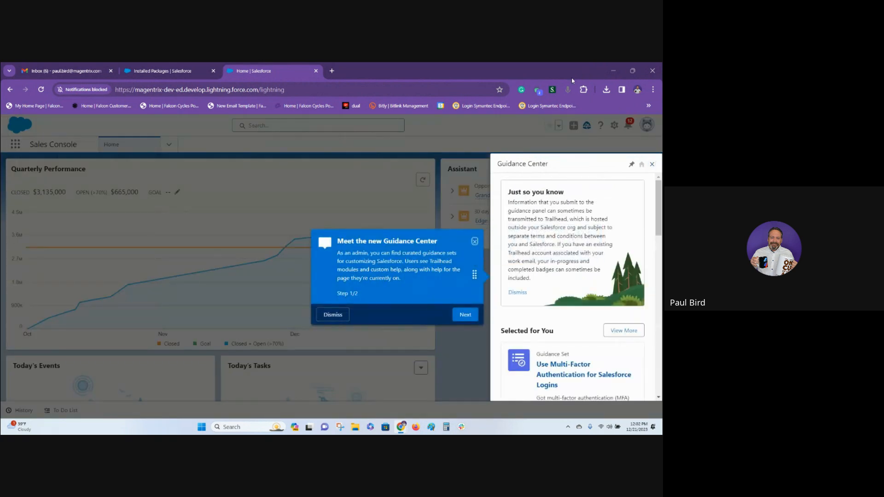
pyautogui.click(652, 165)
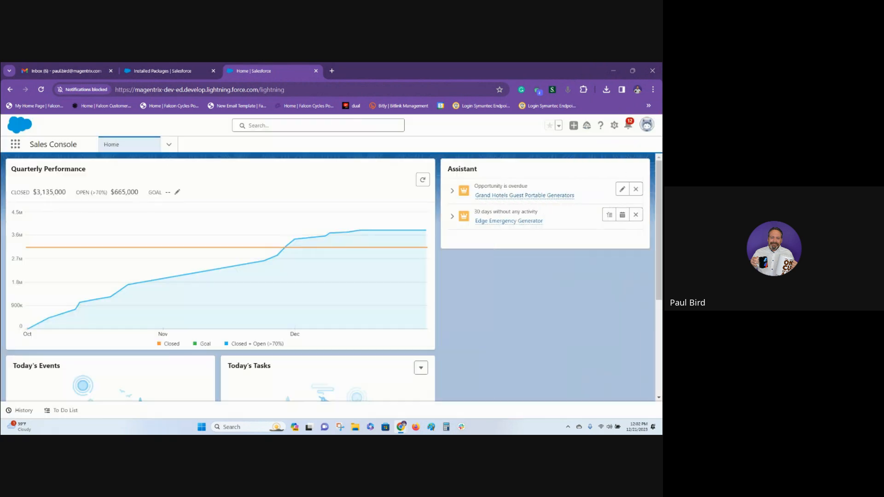